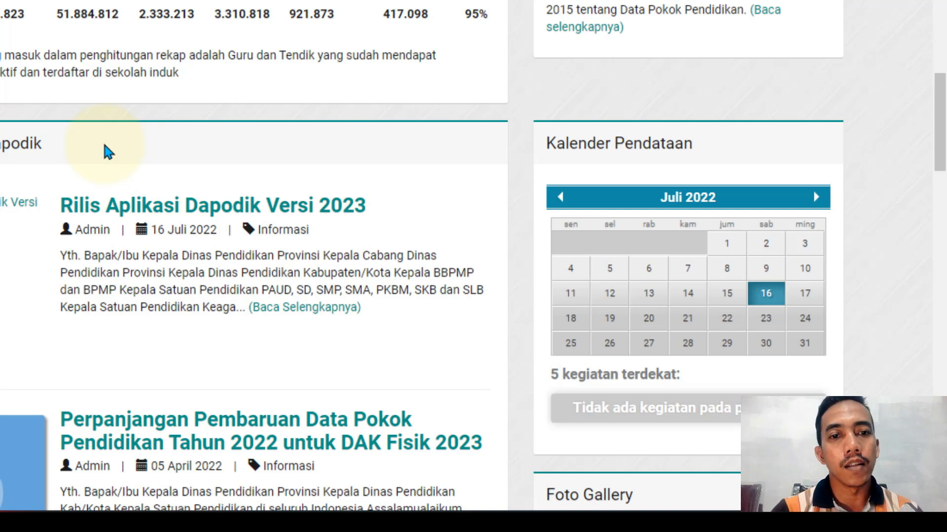
Open the full 'Rilis Aplikasi Dapodik Versi 2023' article and scroll through its opening
click(313, 314)
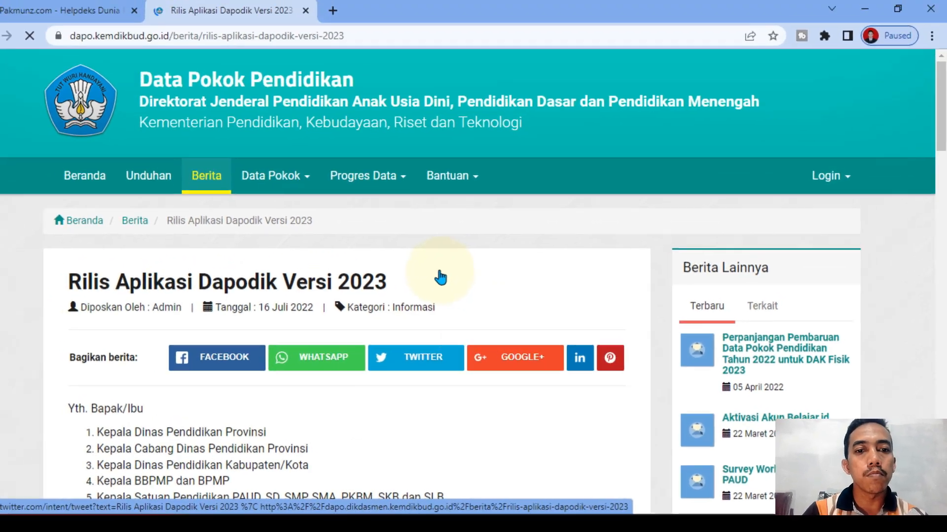
scroll(356, 261, down, 1)
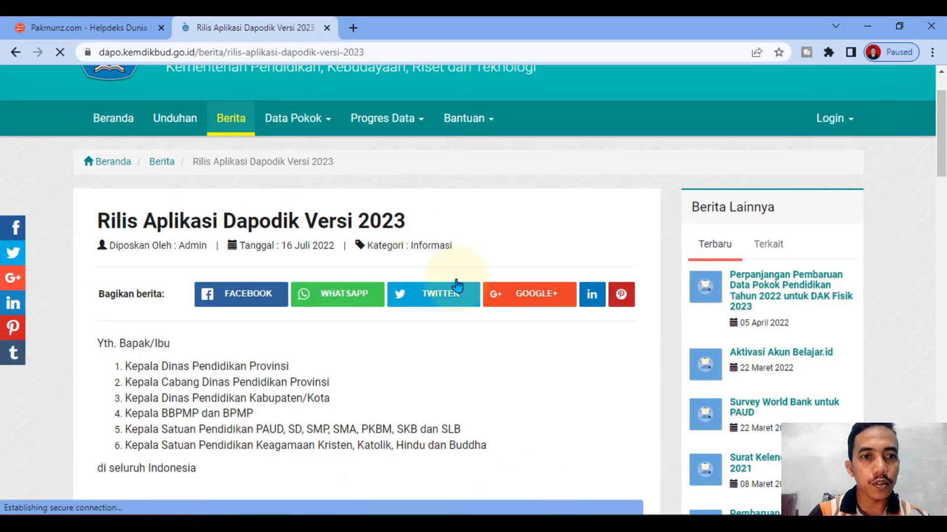
scroll(276, 350, down, 1)
scroll(395, 354, down, 1)
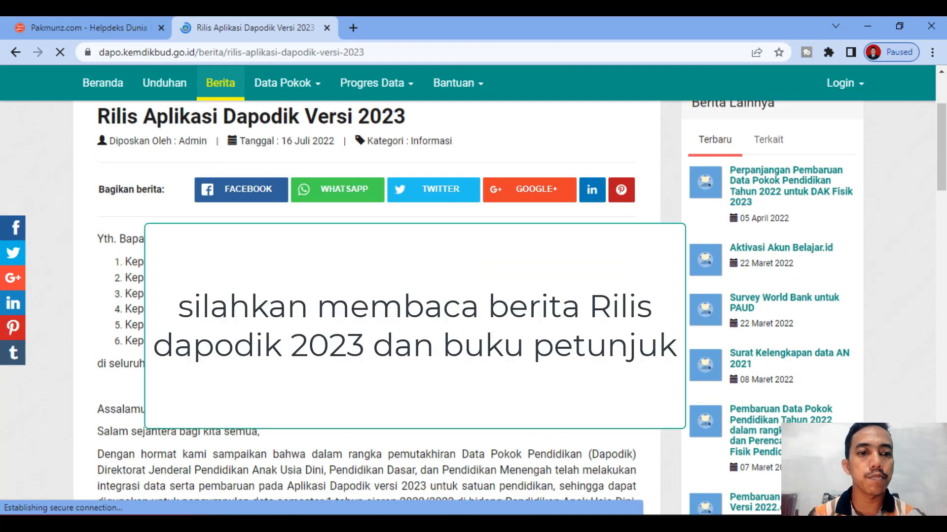
scroll(395, 354, down, 1)
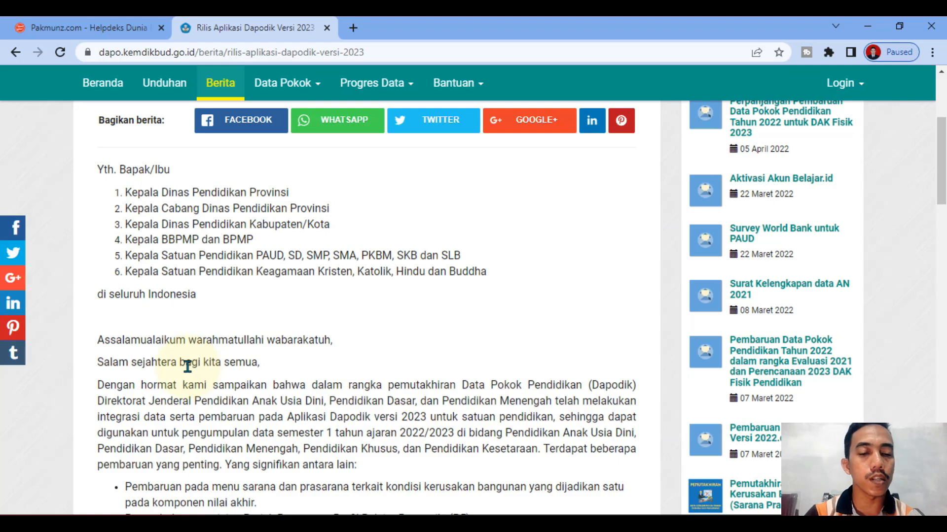
scroll(187, 365, down, 4)
scroll(411, 362, down, 4)
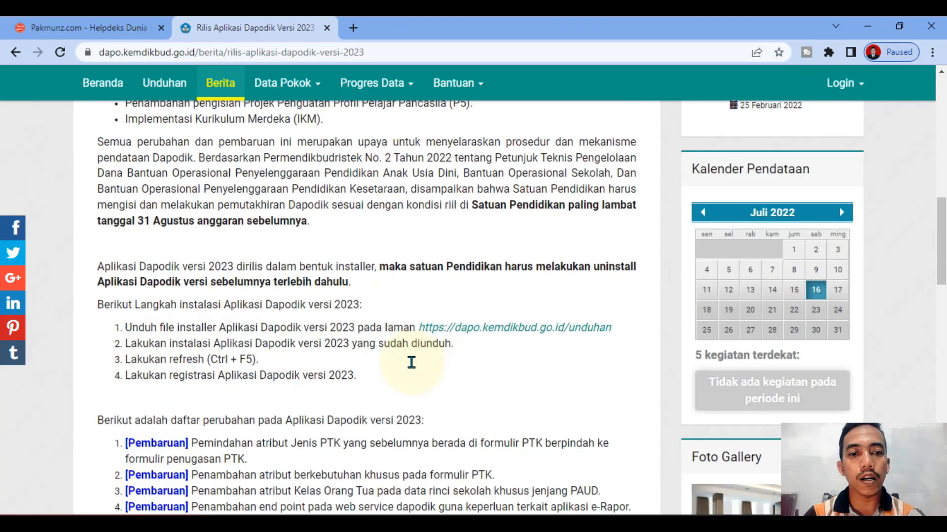
scroll(412, 368, up, 4)
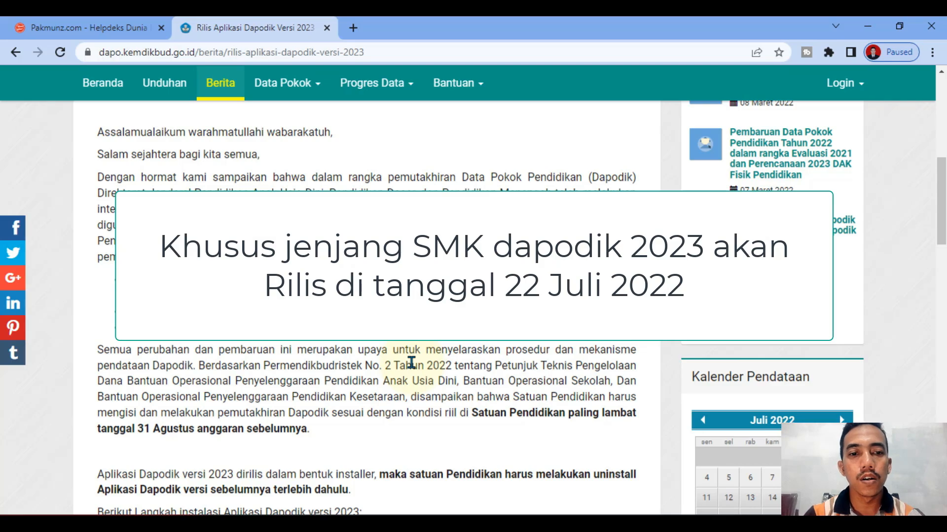
scroll(411, 363, down, 7)
scroll(411, 363, up, 4)
scroll(413, 358, up, 12)
scroll(413, 353, down, 5)
scroll(393, 400, down, 10)
scroll(393, 399, up, 6)
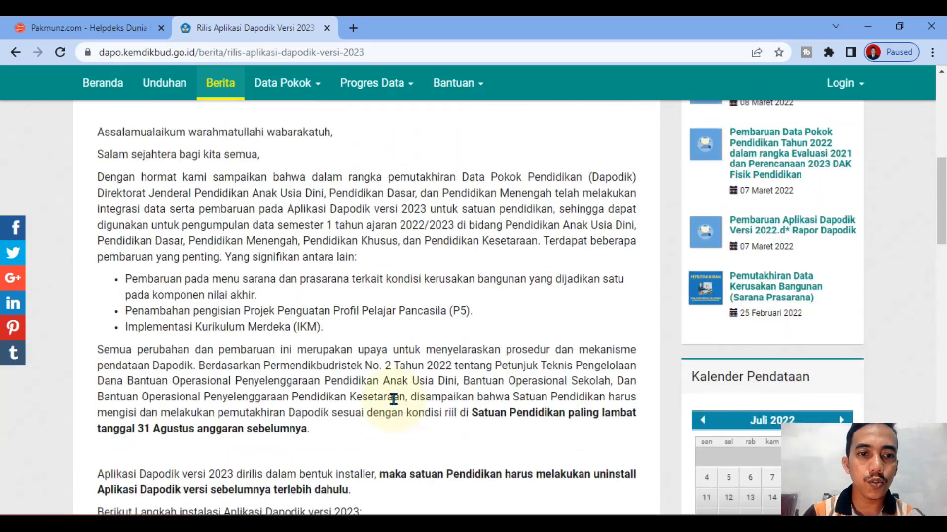
scroll(392, 399, up, 1)
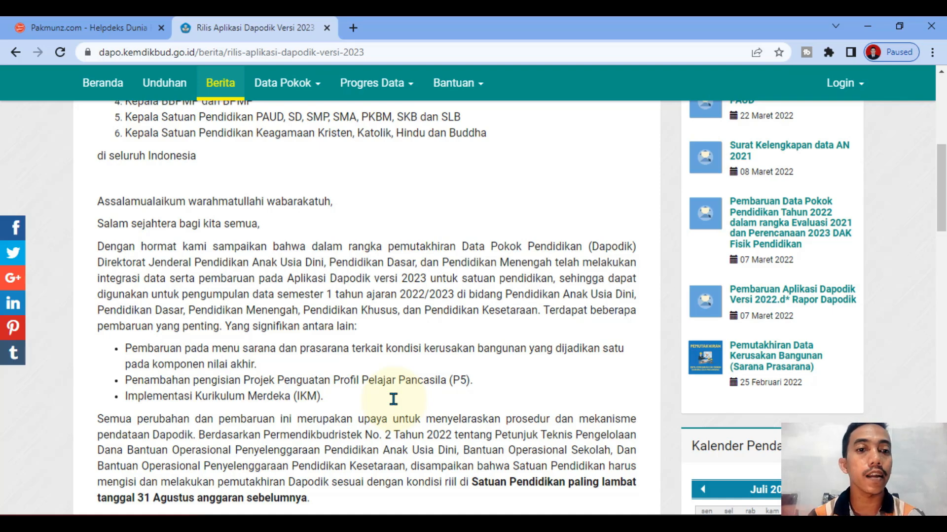
scroll(393, 399, down, 2)
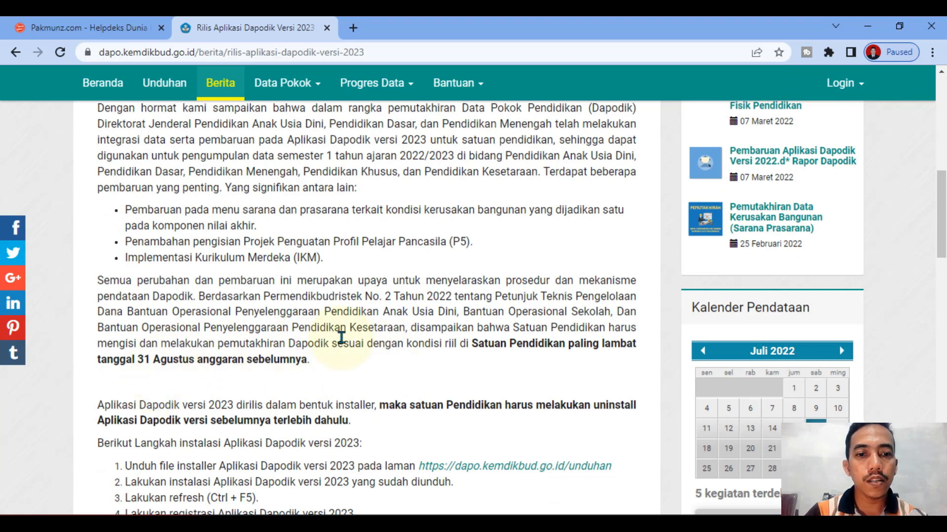
scroll(395, 323, up, 3)
scroll(349, 324, up, 3)
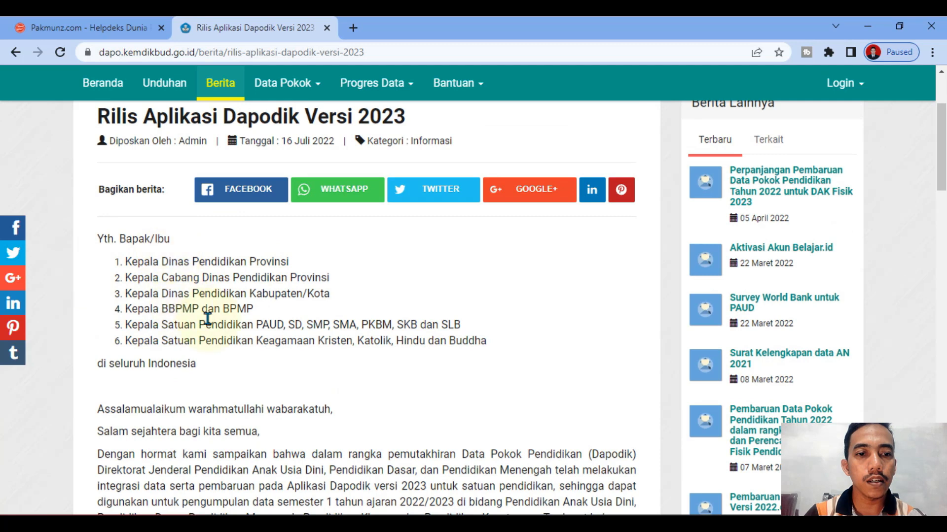
scroll(183, 308, down, 1)
Highlight recipient item 5 while reading, then clear it and review the introduction paragraph
drag(125, 255, 351, 262)
scroll(344, 363, up, 1)
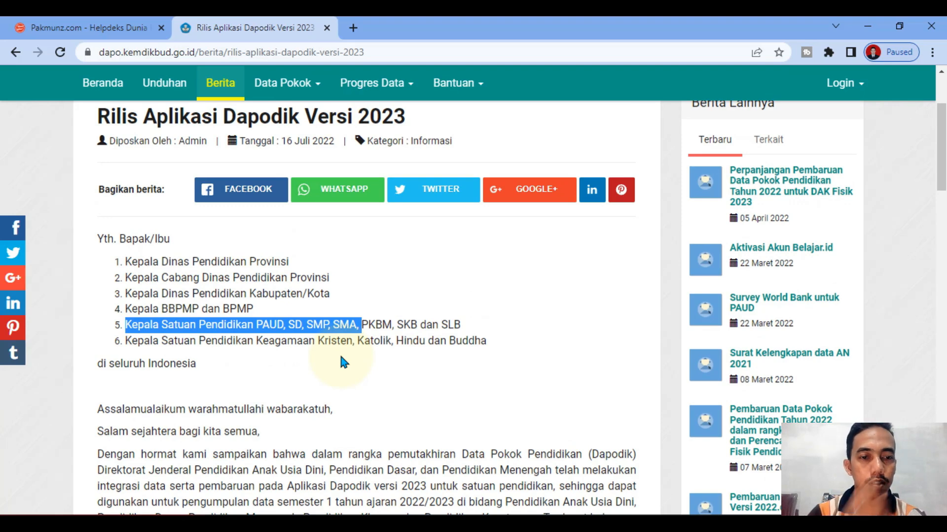
click(345, 353)
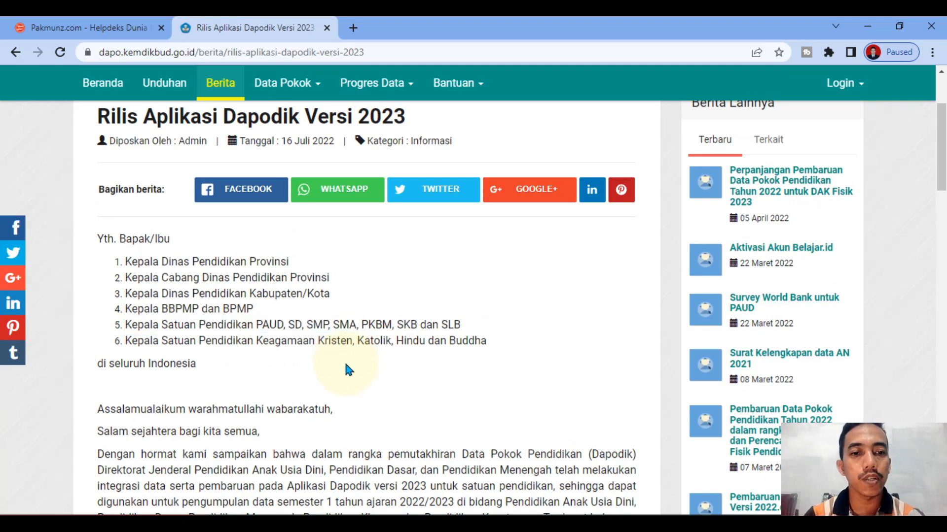
scroll(347, 363, down, 2)
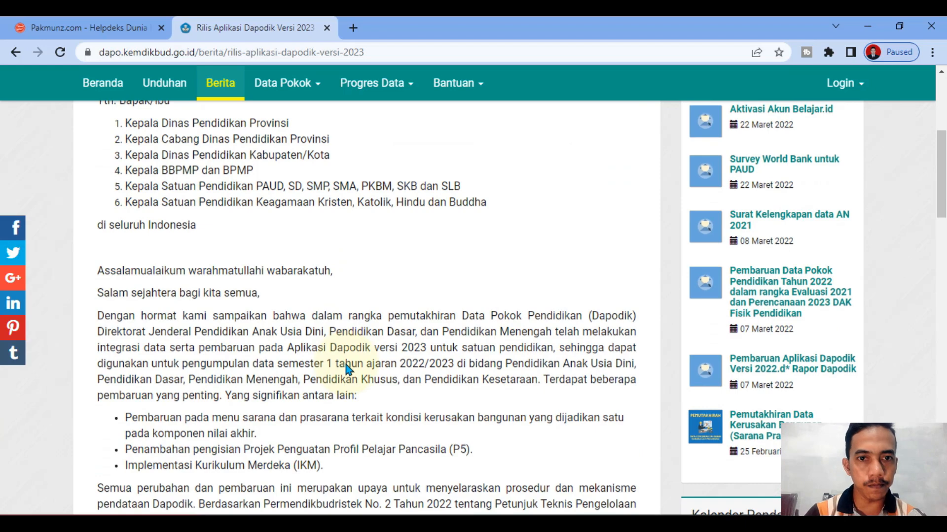
scroll(346, 365, up, 1)
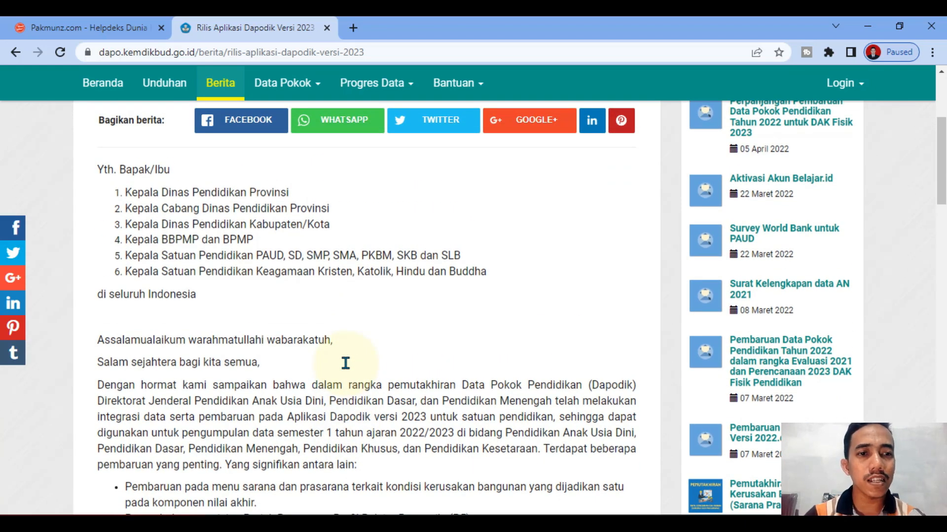
scroll(346, 365, down, 2)
scroll(348, 367, up, 2)
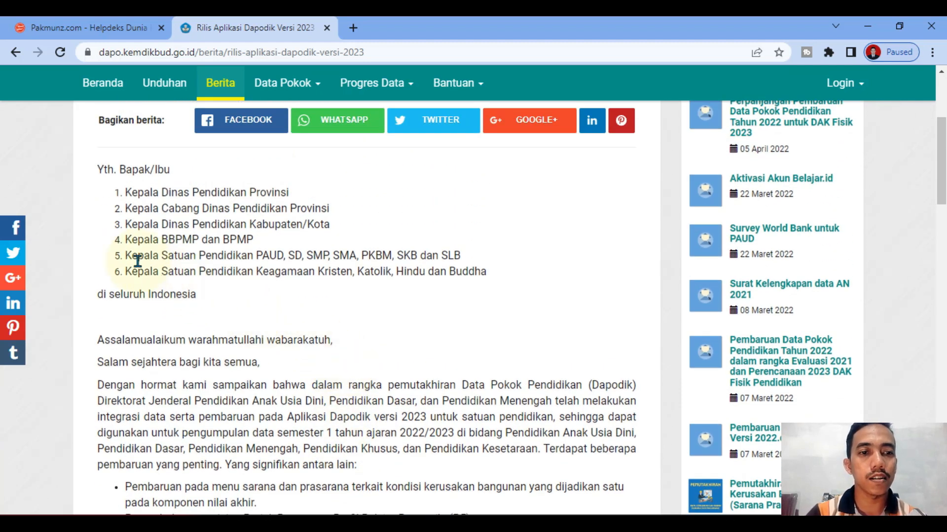
drag(125, 255, 476, 258)
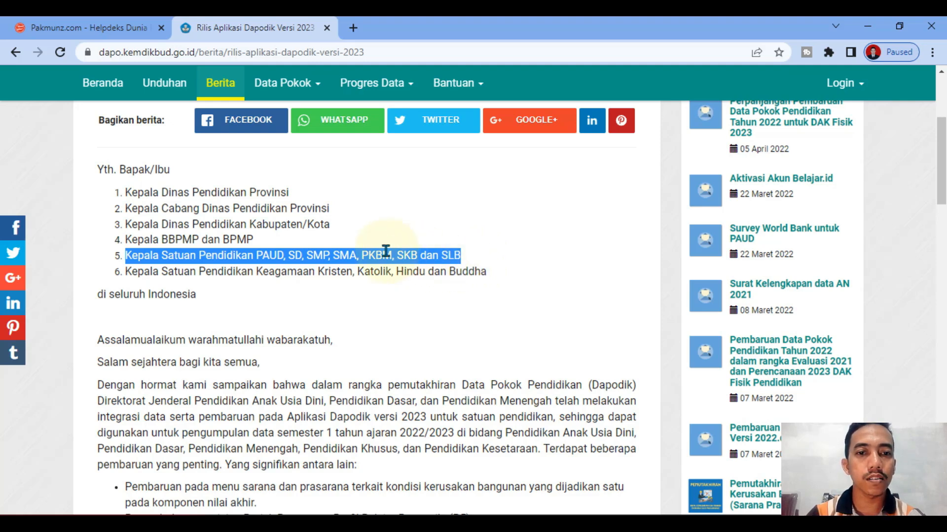
click(370, 245)
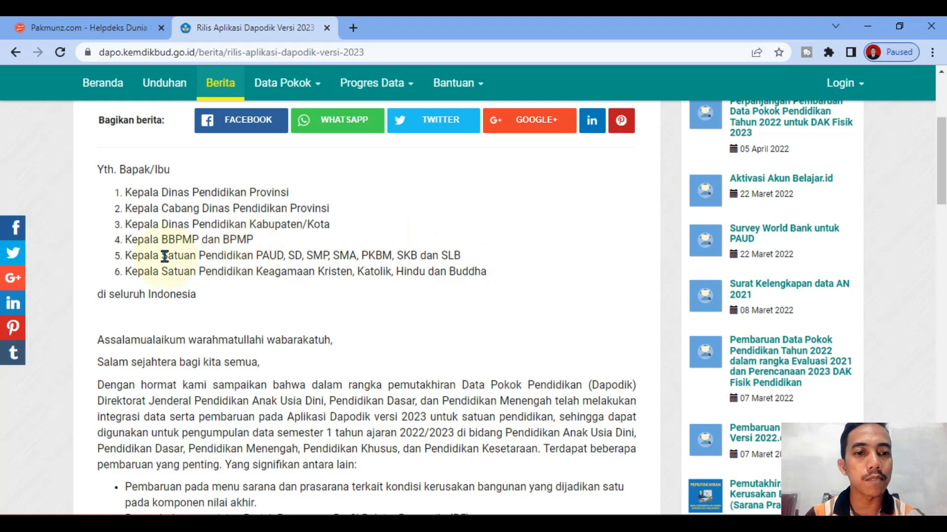
scroll(164, 256, down, 7)
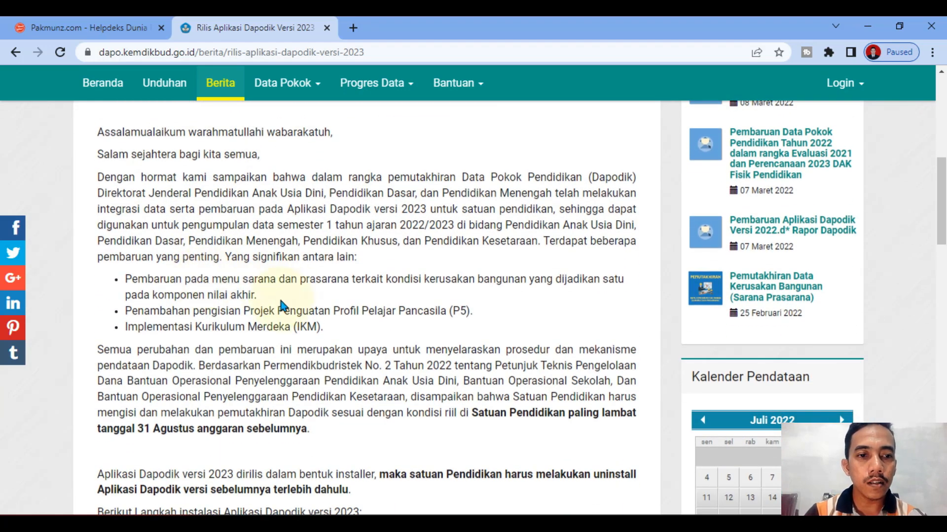
scroll(212, 312, up, 4)
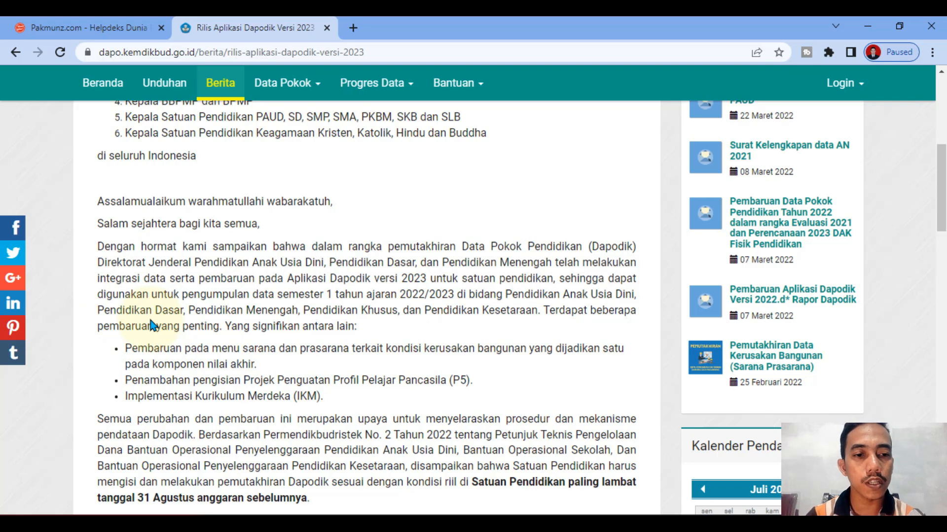
drag(126, 348, 365, 345)
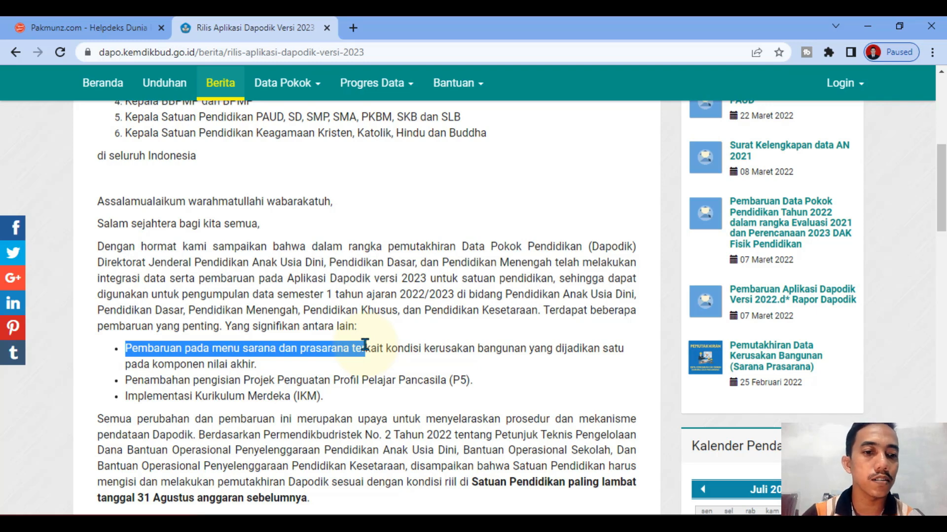
drag(126, 380, 402, 380)
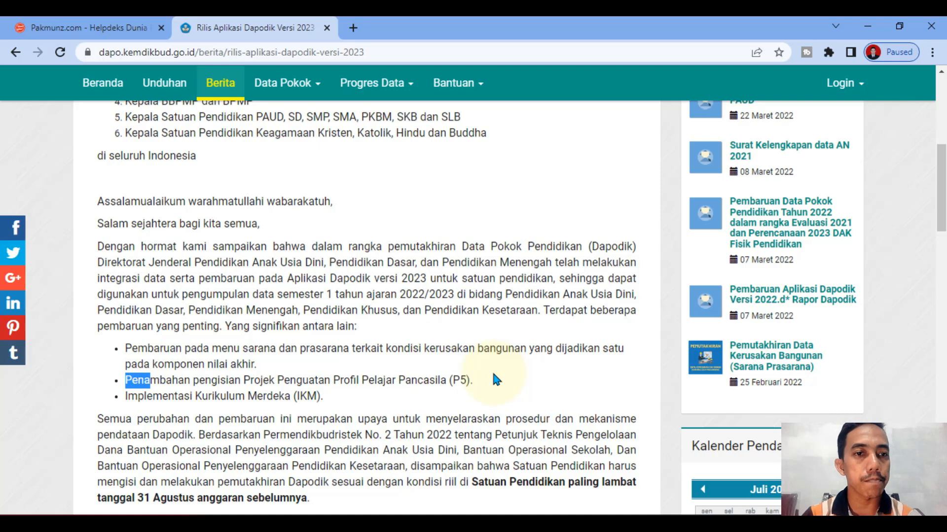
scroll(494, 379, down, 4)
scroll(494, 375, down, 1)
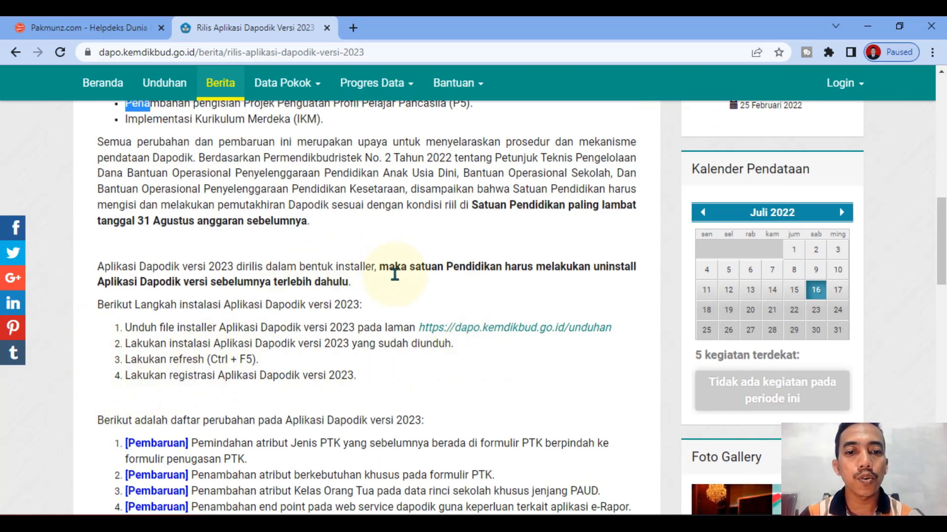
From the Unduhan page, download the PAUD, SD, SMP, SMA, SLB installer Dapodik_2023 (1).exe
click(446, 335)
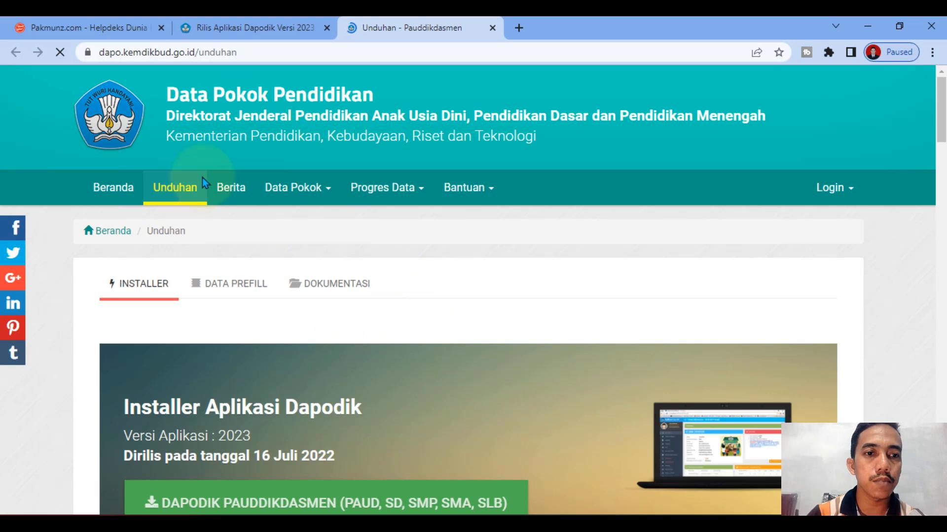
scroll(349, 246, down, 5)
scroll(319, 439, up, 3)
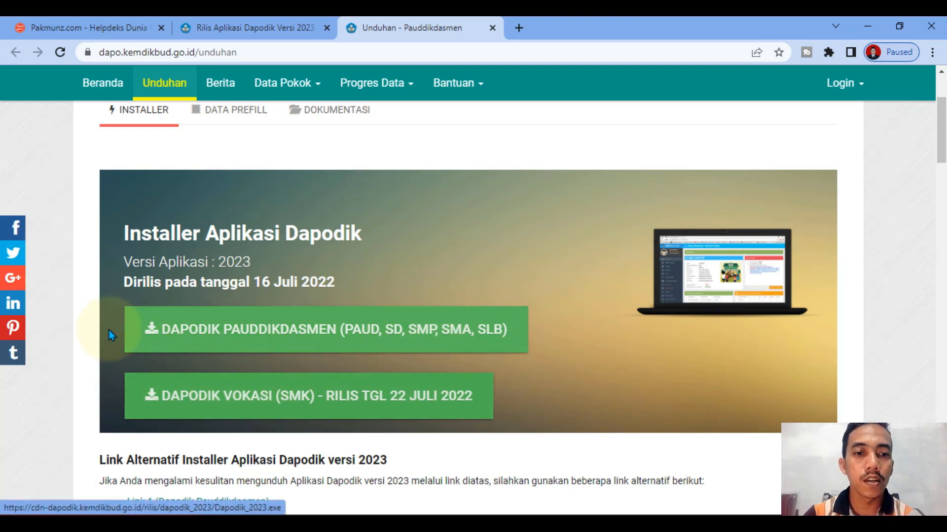
click(245, 321)
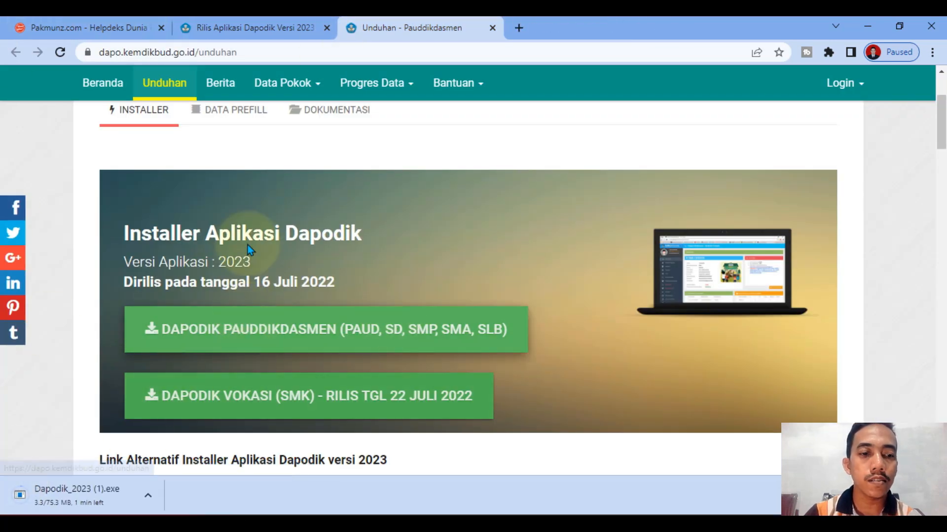
click(228, 23)
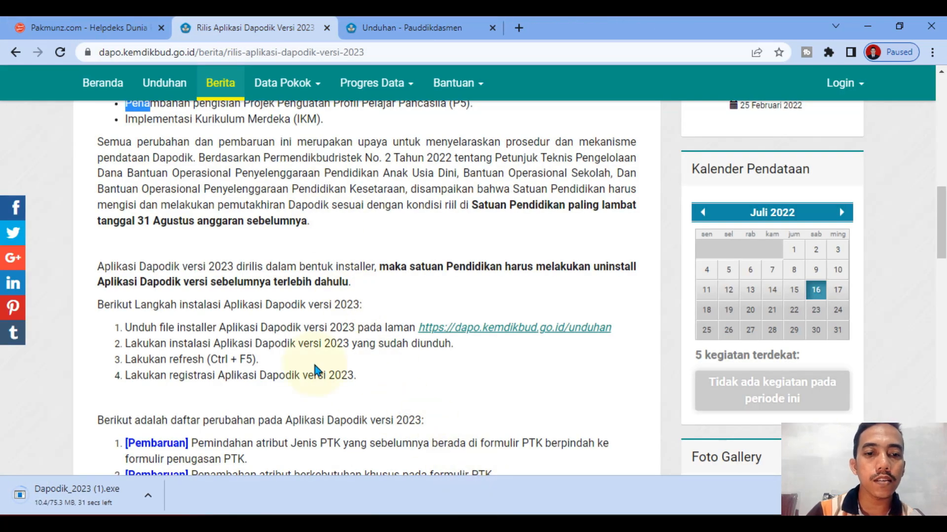
Read the 16-item Pembaruan/Perbaikan list, highlighting items through 4 and item 12 on phone validation
scroll(364, 392, down, 2)
drag(118, 237, 106, 431)
mouse_move(165, 382)
mouse_down()
mouse_move(52, 430)
mouse_move(36, 378)
mouse_up()
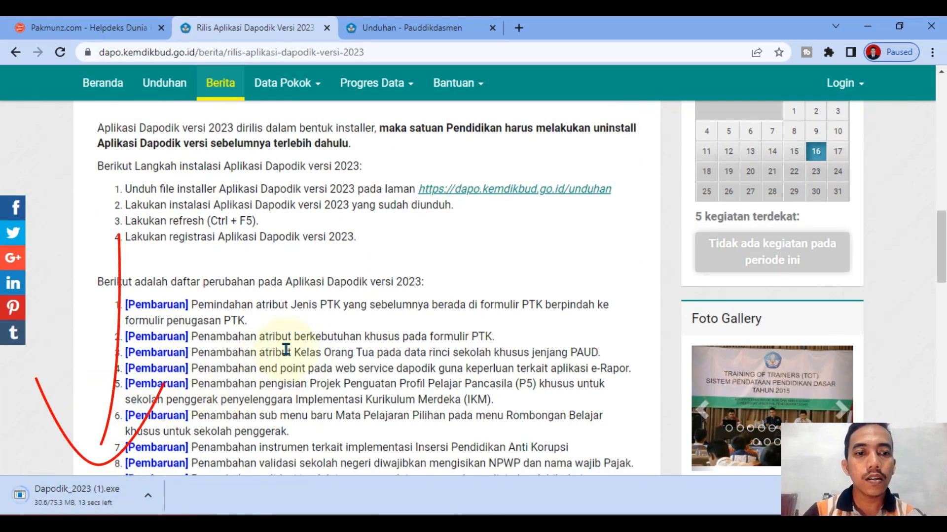
scroll(237, 318, down, 1)
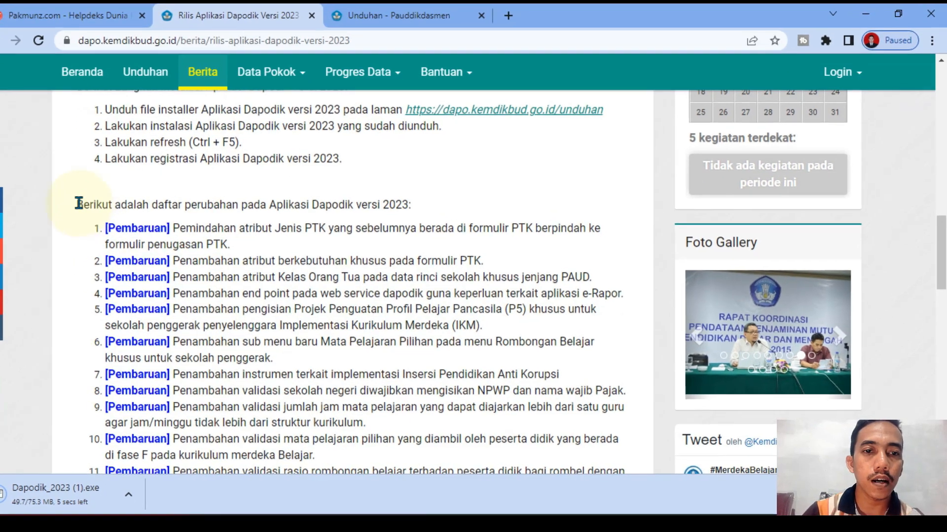
drag(97, 212, 355, 390)
scroll(302, 377, down, 5)
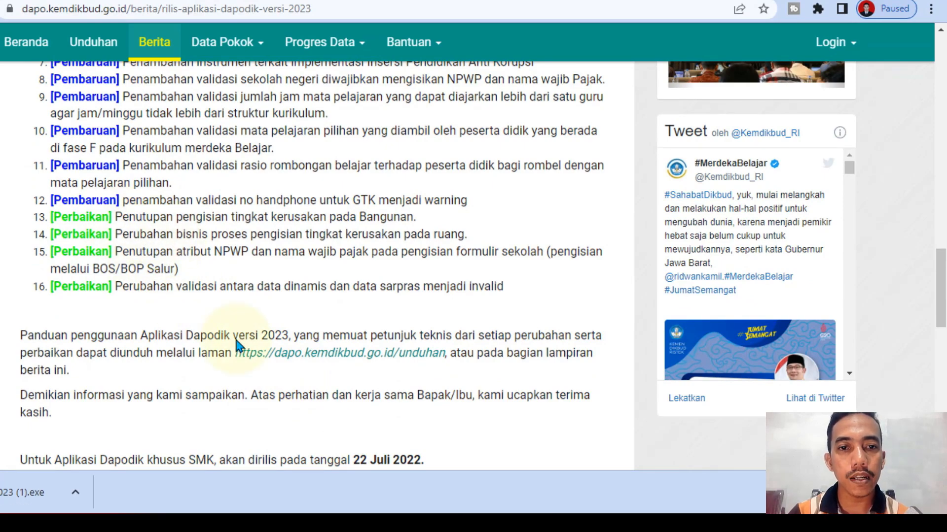
scroll(186, 306, up, 5)
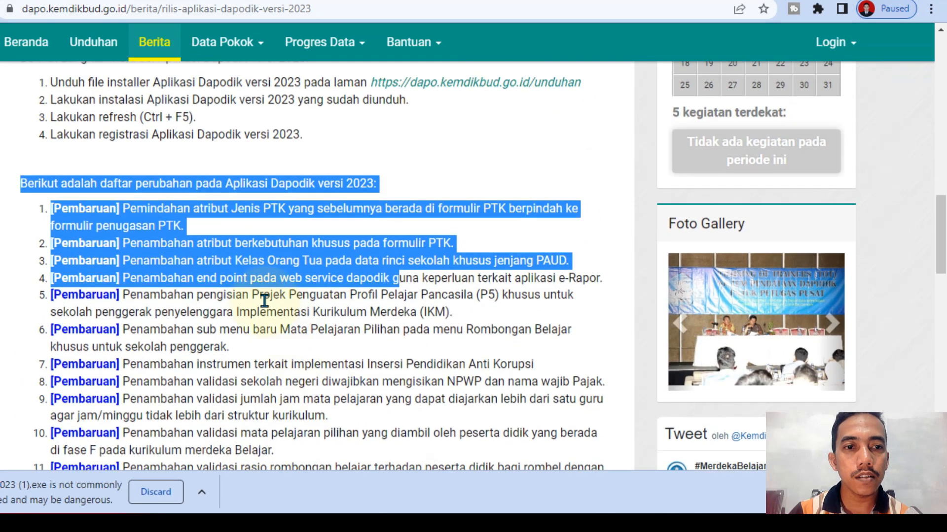
click(154, 246)
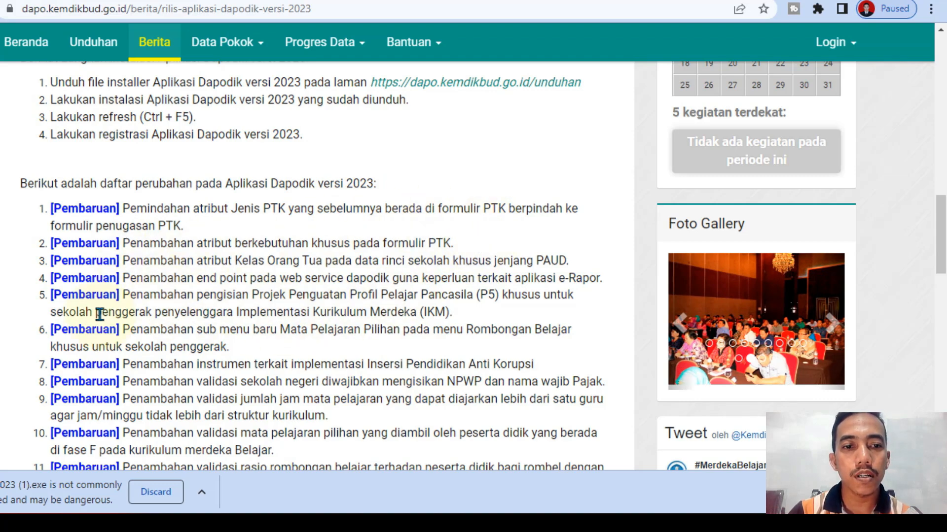
scroll(375, 322, down, 3)
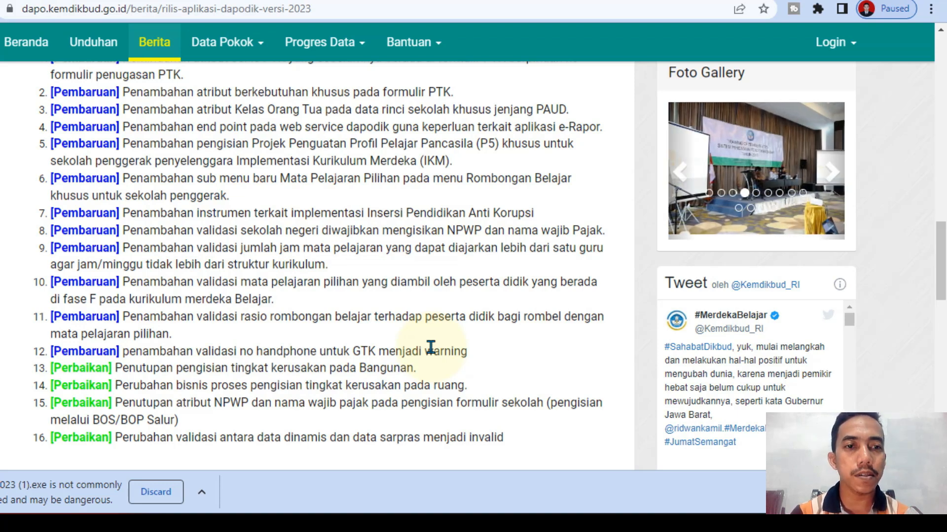
drag(468, 357, 129, 349)
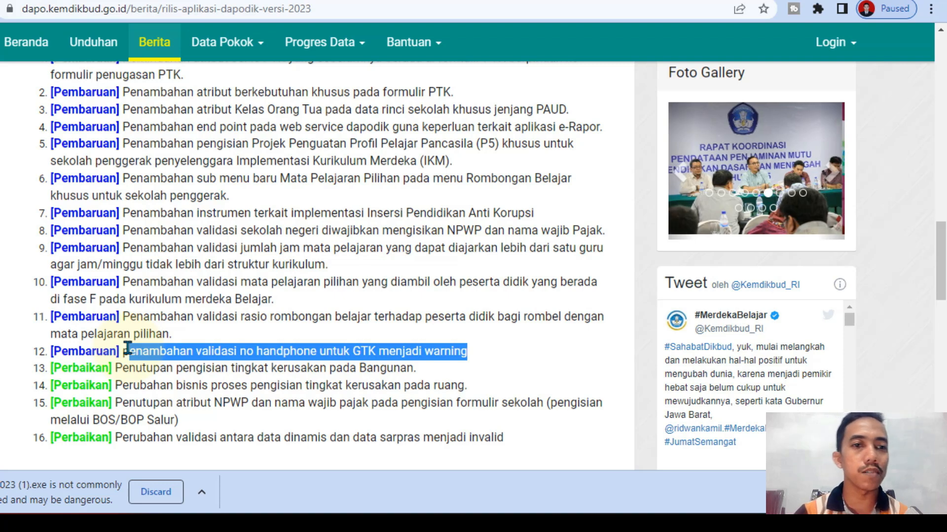
click(188, 354)
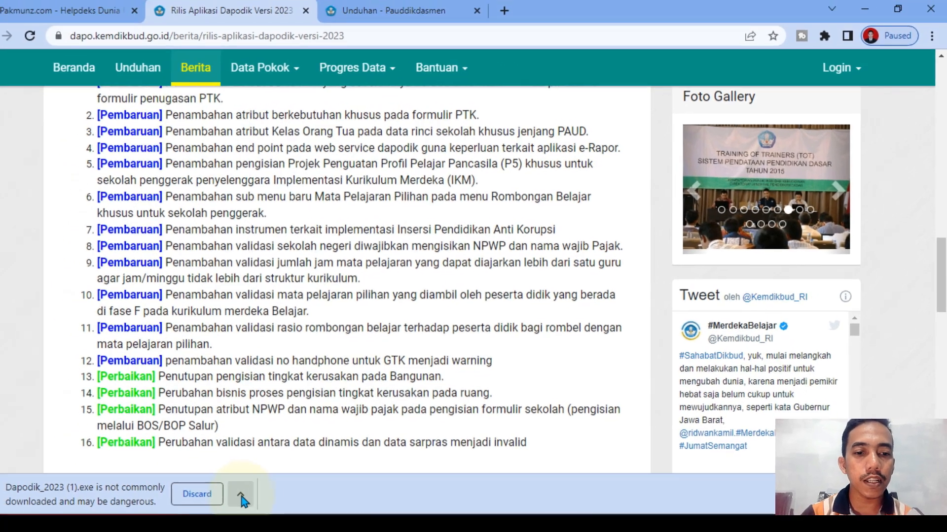
Keep the flagged Dapodik_2023 (1).exe download, then read fix item 16 and the closing notes
click(241, 497)
click(254, 443)
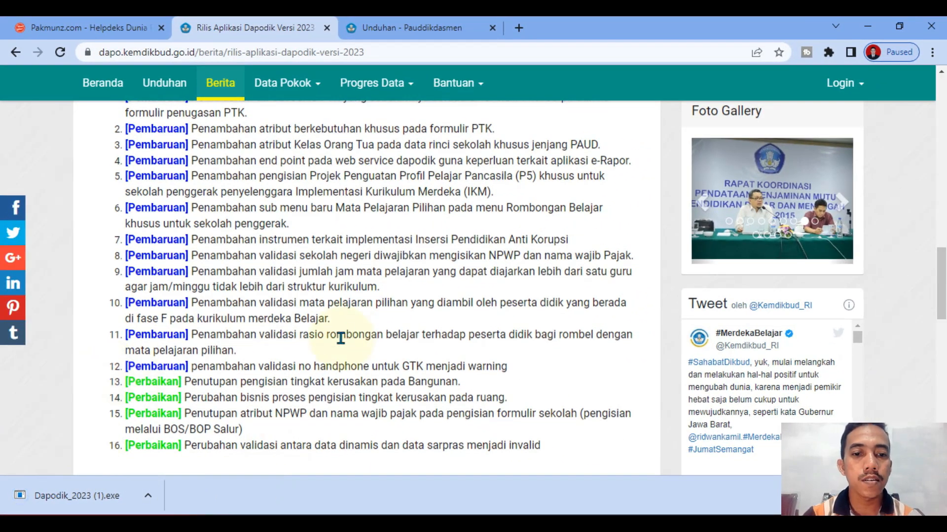
scroll(341, 338, down, 1)
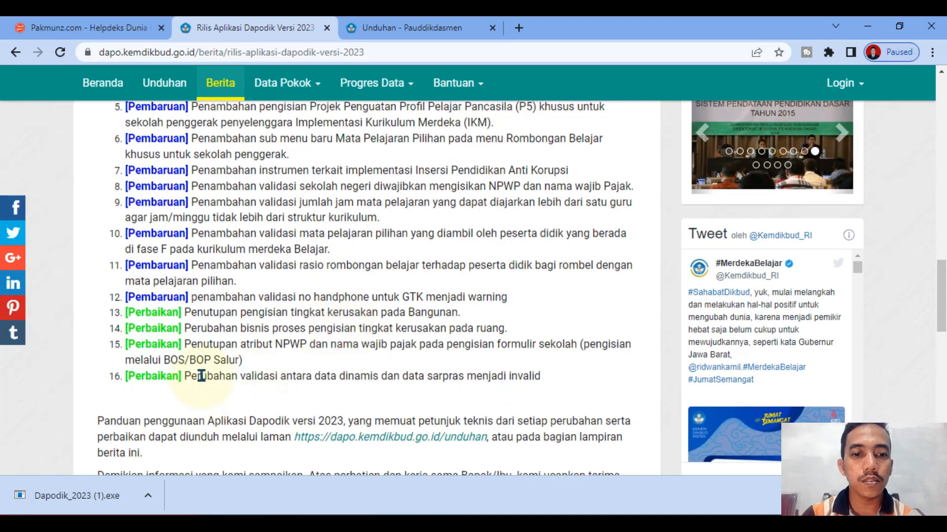
drag(201, 376, 470, 392)
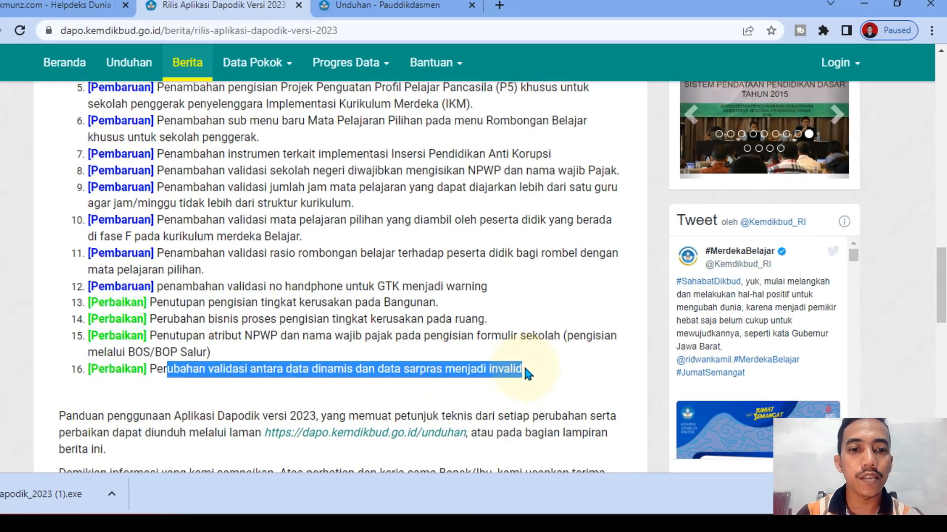
click(544, 379)
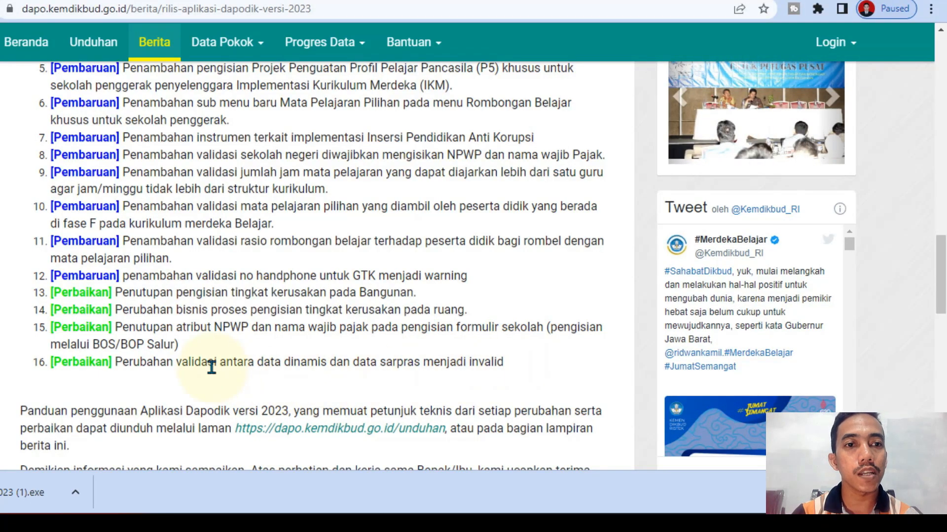
scroll(211, 367, down, 3)
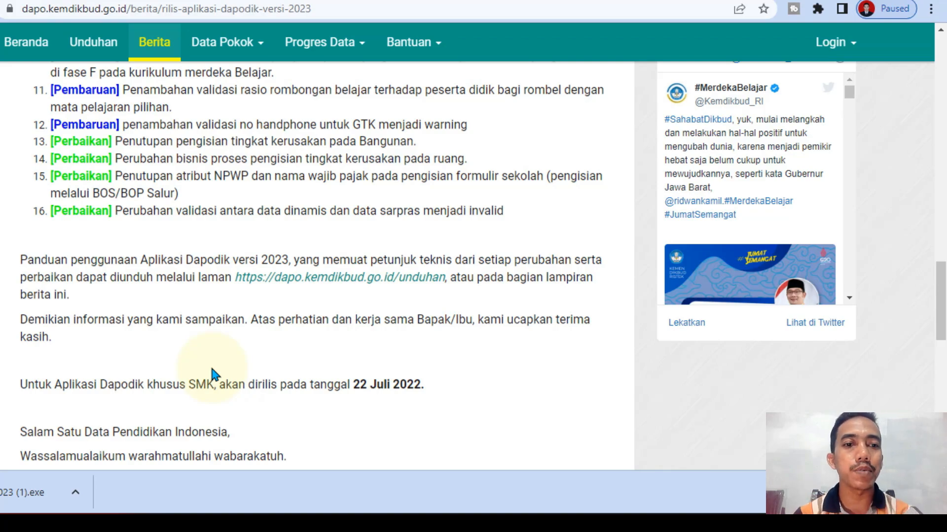
scroll(212, 374, up, 15)
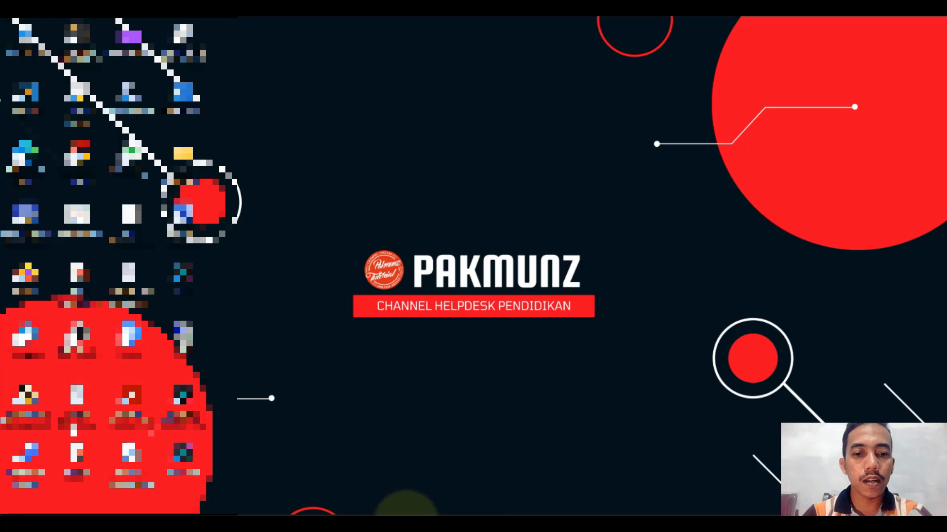
Uninstall Dapodik versi 2022 from Apps & features, approve the removal, and close Settings
click(488, 512)
click(274, 175)
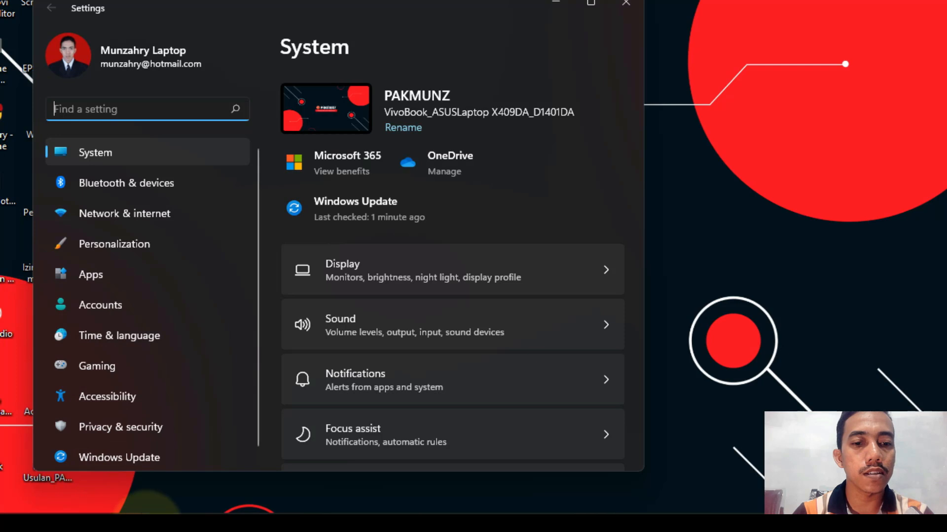
click(108, 273)
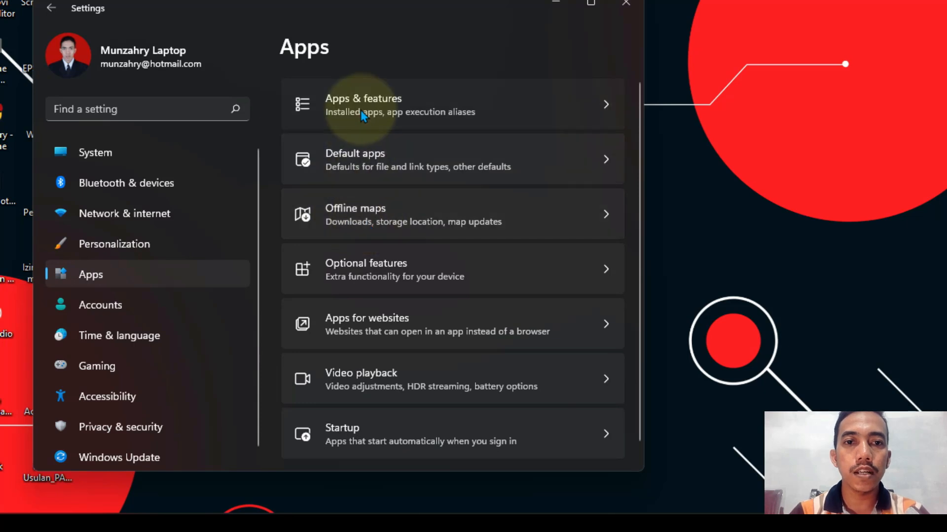
click(362, 114)
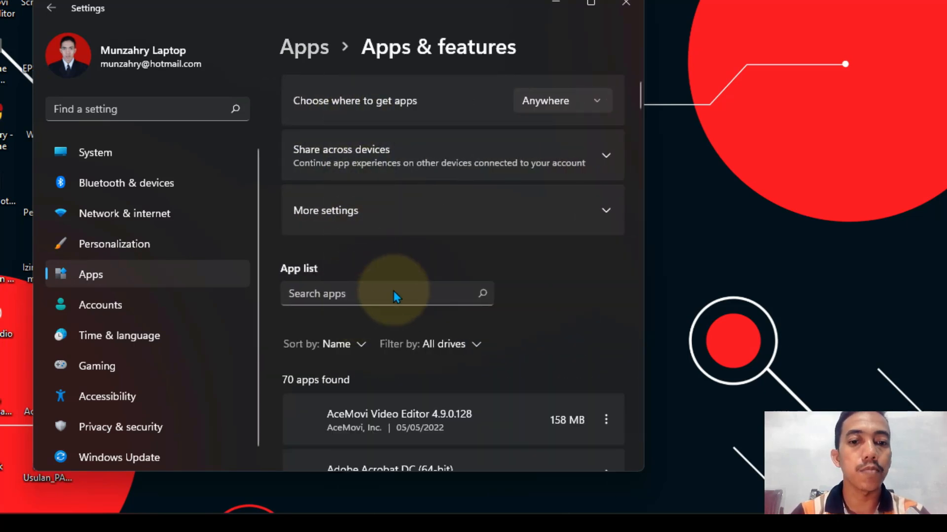
scroll(540, 289, down, 10)
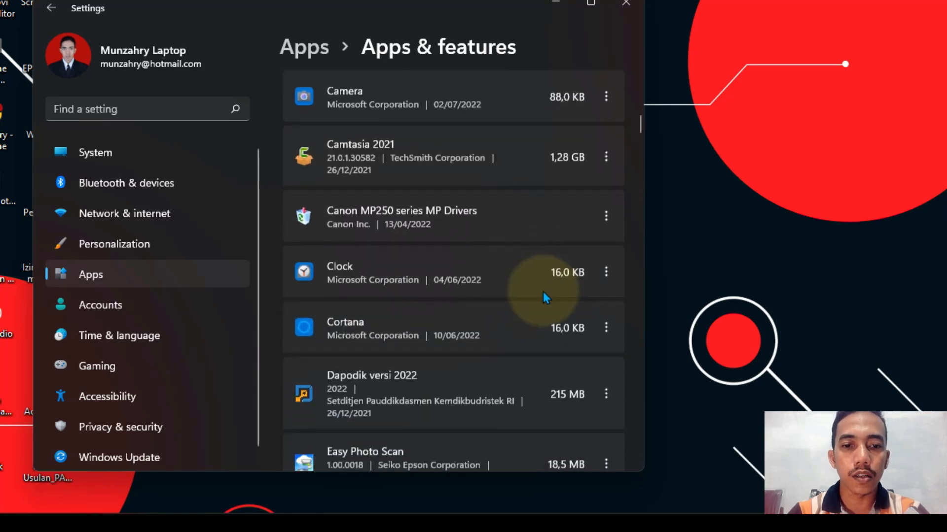
click(606, 393)
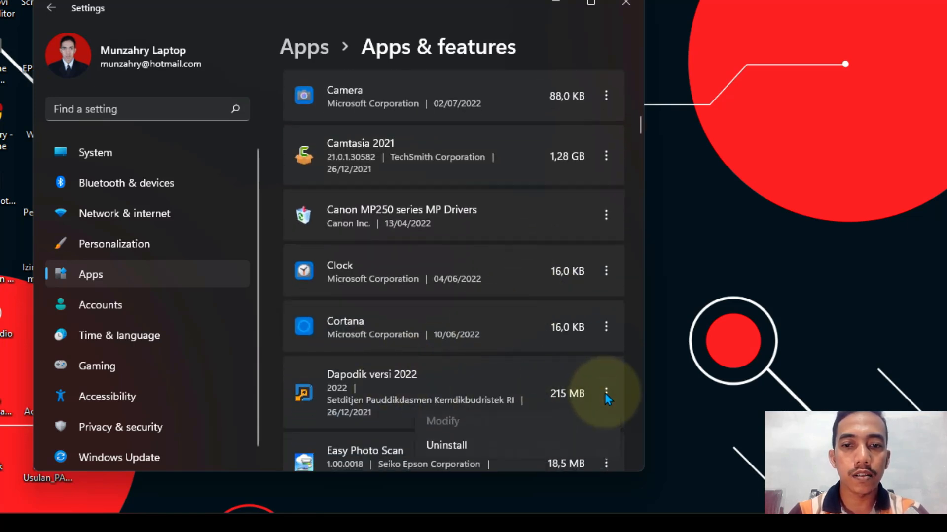
click(486, 450)
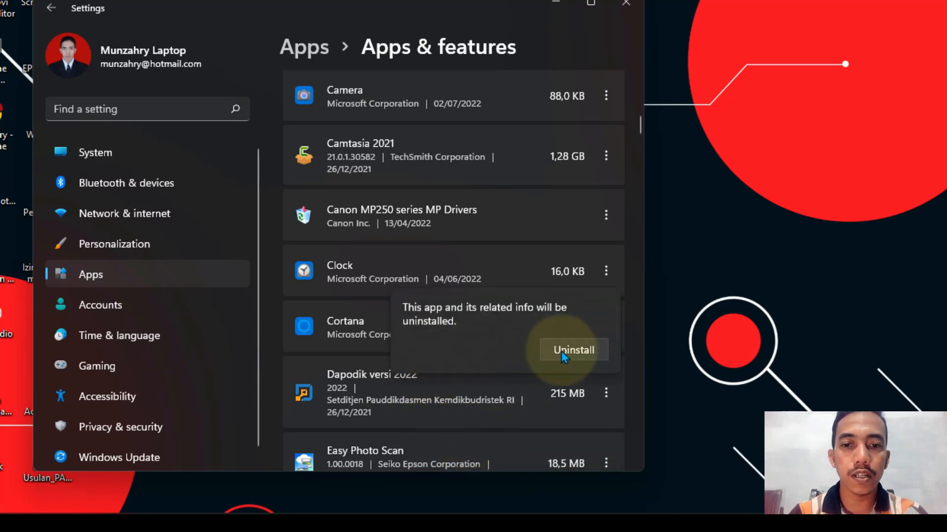
click(562, 351)
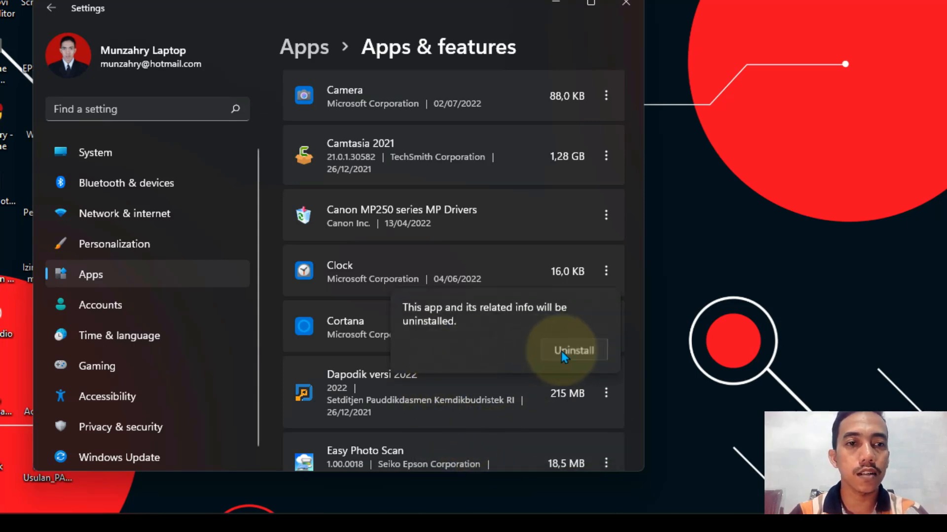
click(482, 296)
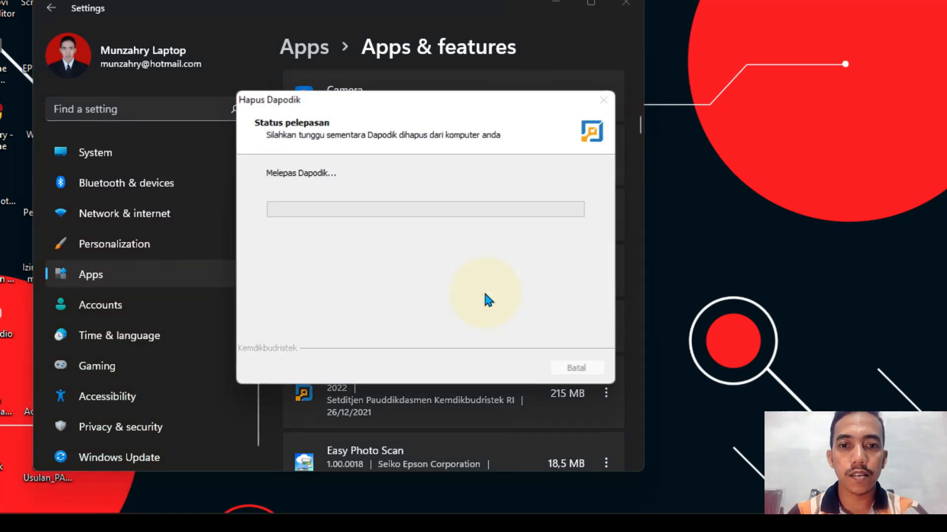
click(622, 6)
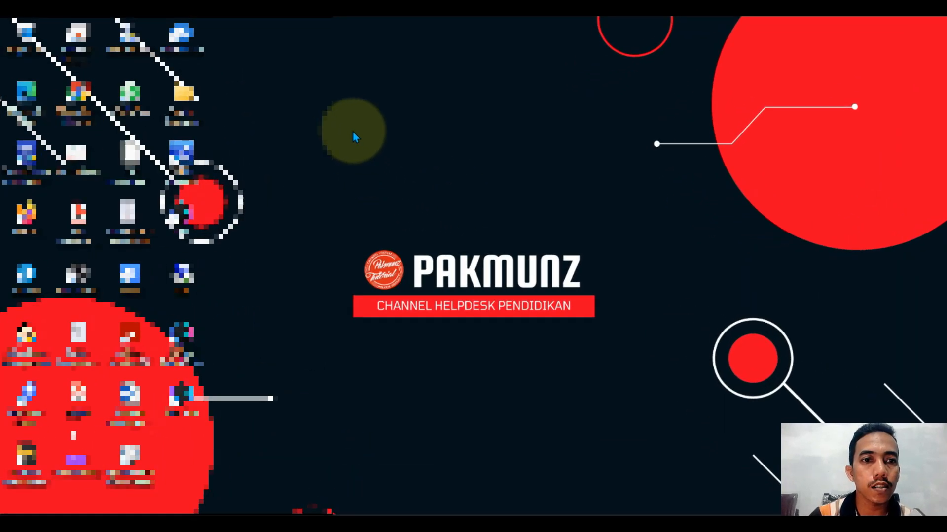
right_click(353, 132)
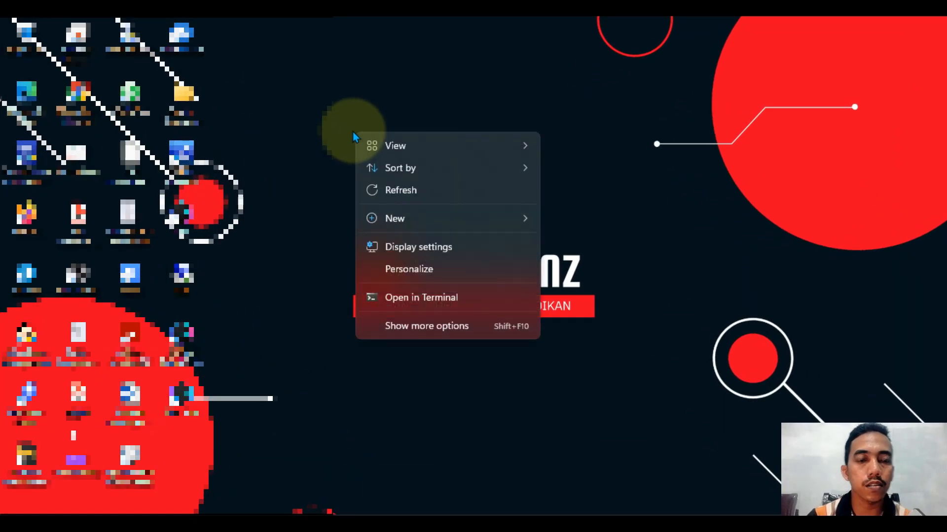
click(386, 191)
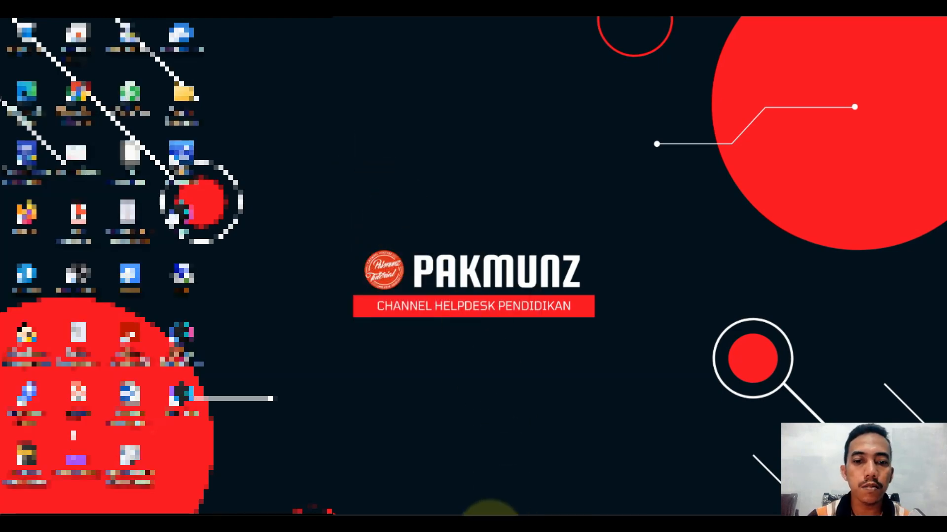
key(super+e)
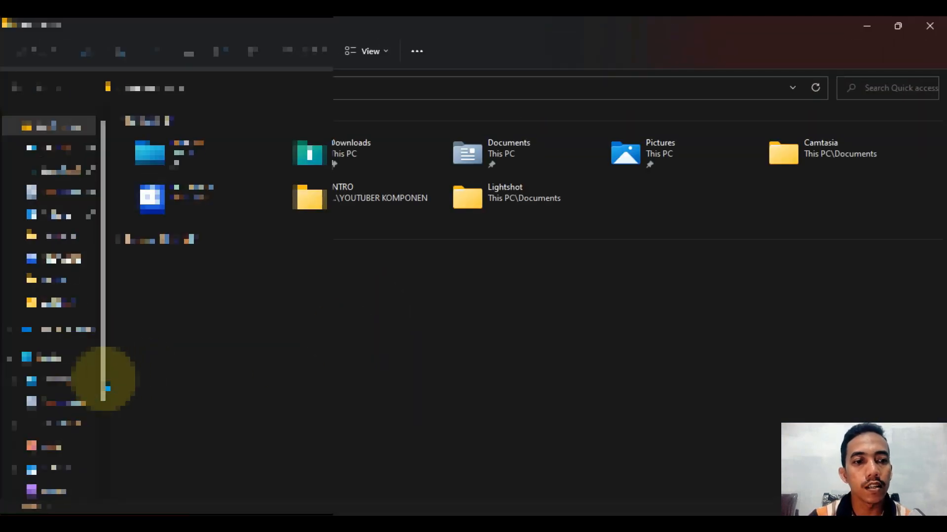
scroll(79, 311, down, 3)
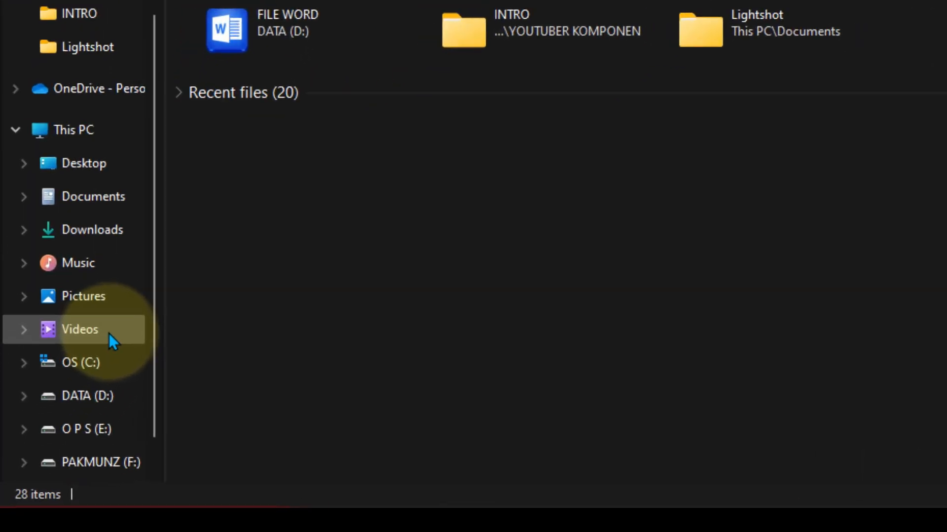
click(143, 269)
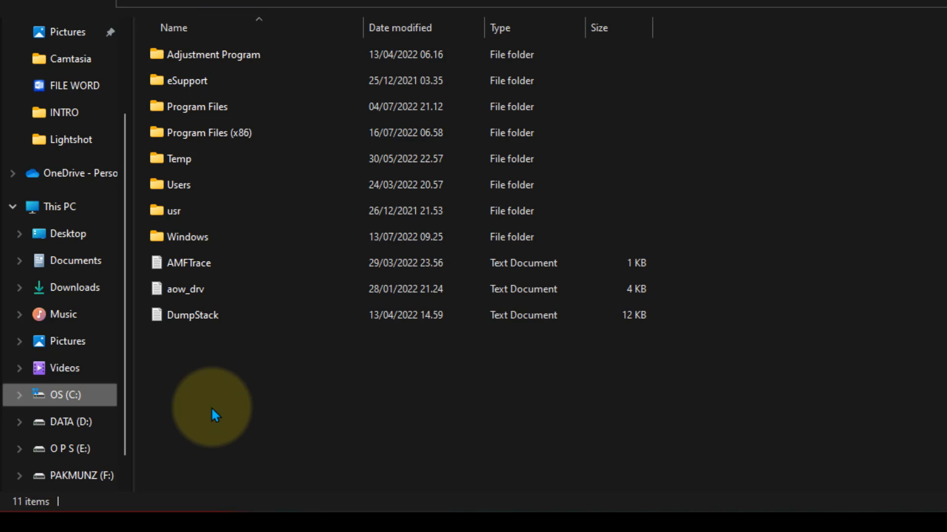
double_click(192, 135)
click(193, 136)
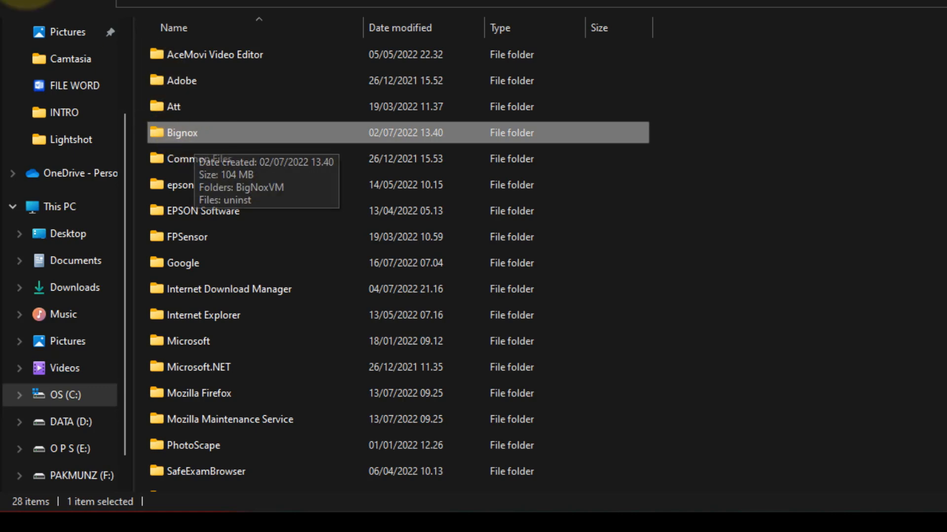
click(18, 2)
double_click(216, 105)
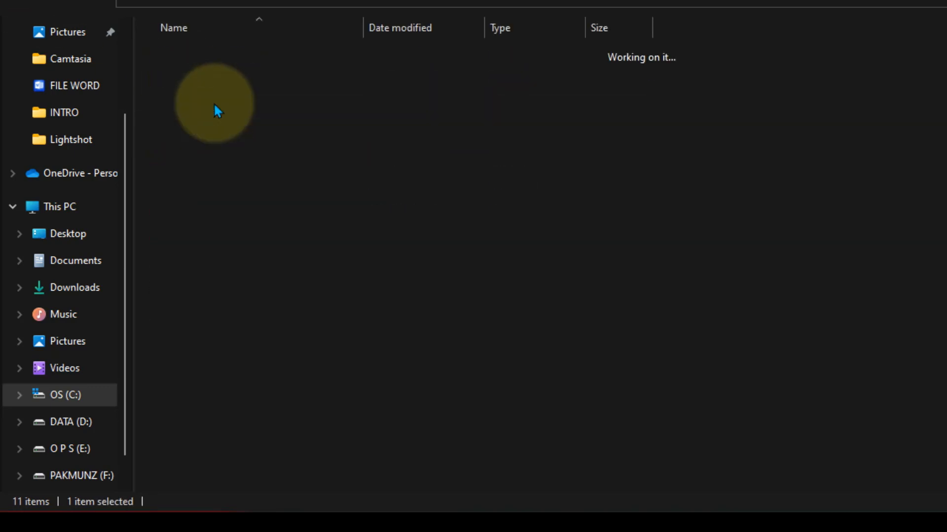
click(214, 142)
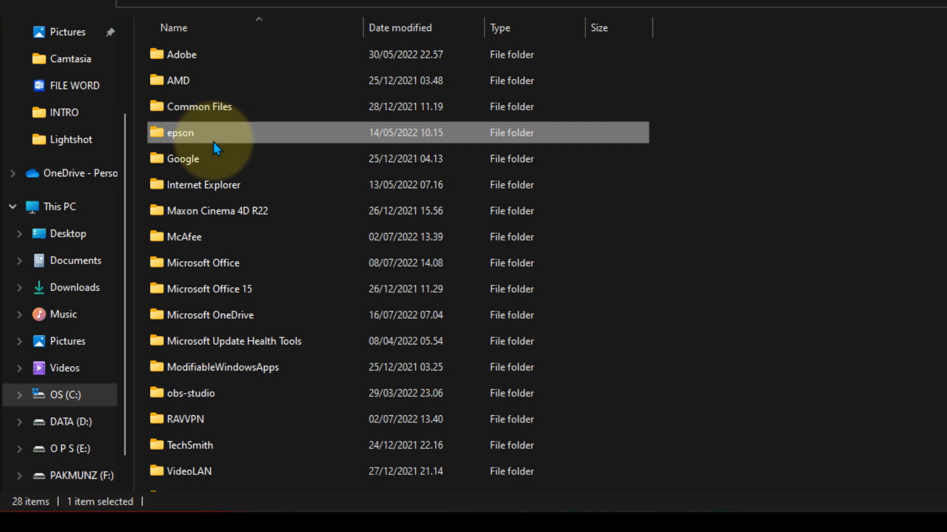
click(20, 1)
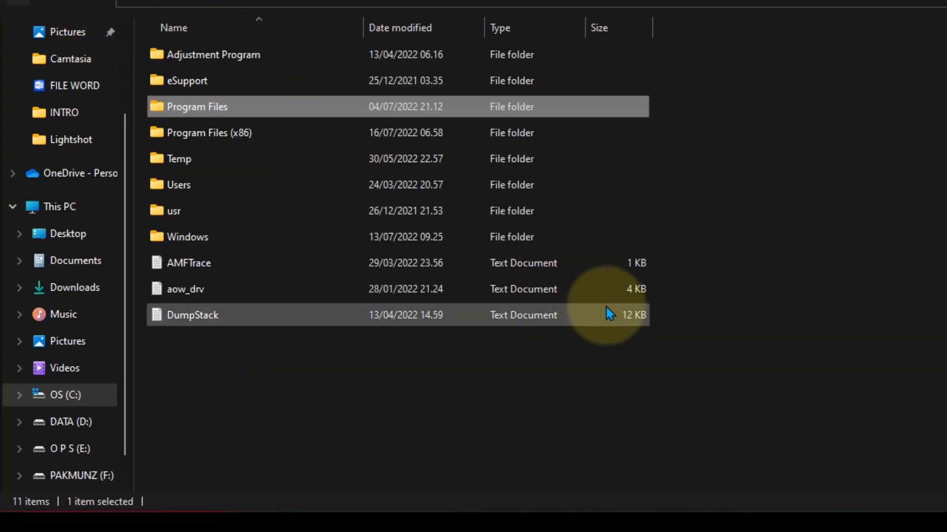
click(365, 379)
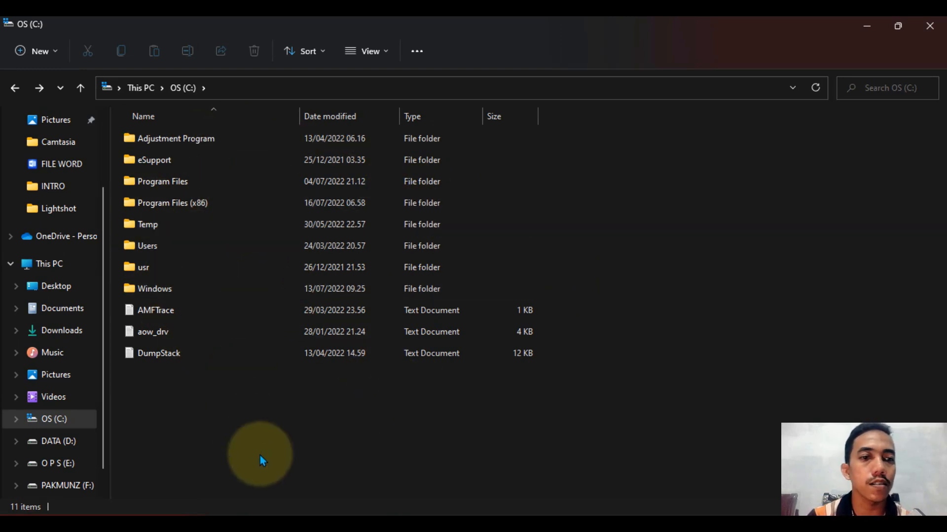
scroll(59, 433, down, 1)
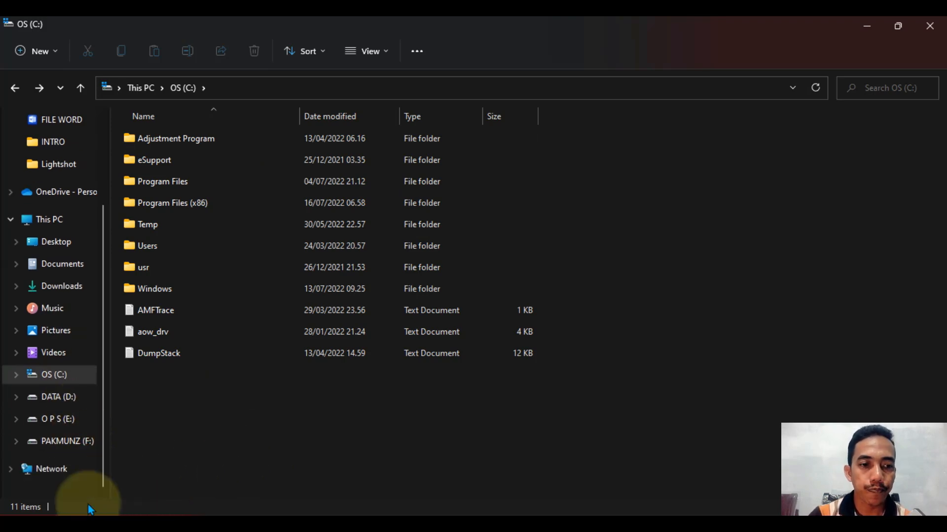
click(930, 26)
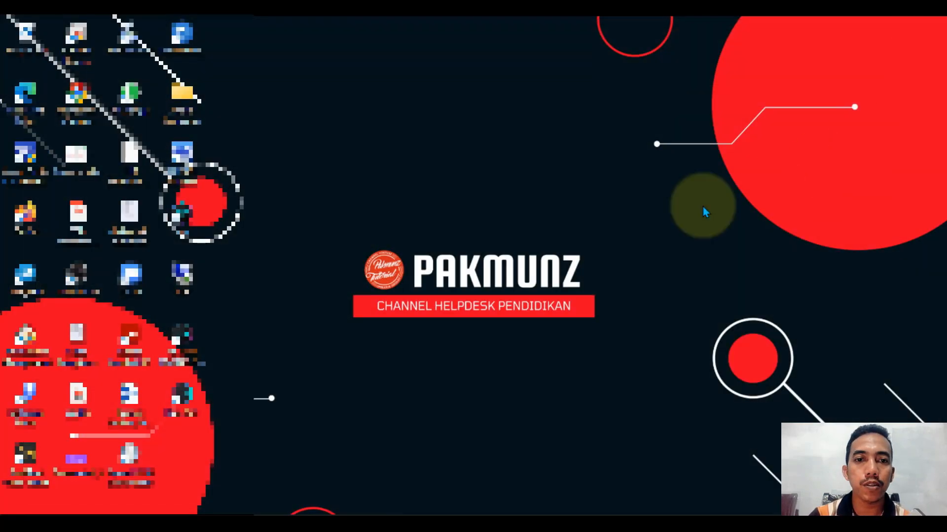
Refresh the desktop and launch the Dapodik_2023 installer from File Explorer's Downloads folder
right_click(420, 93)
click(458, 154)
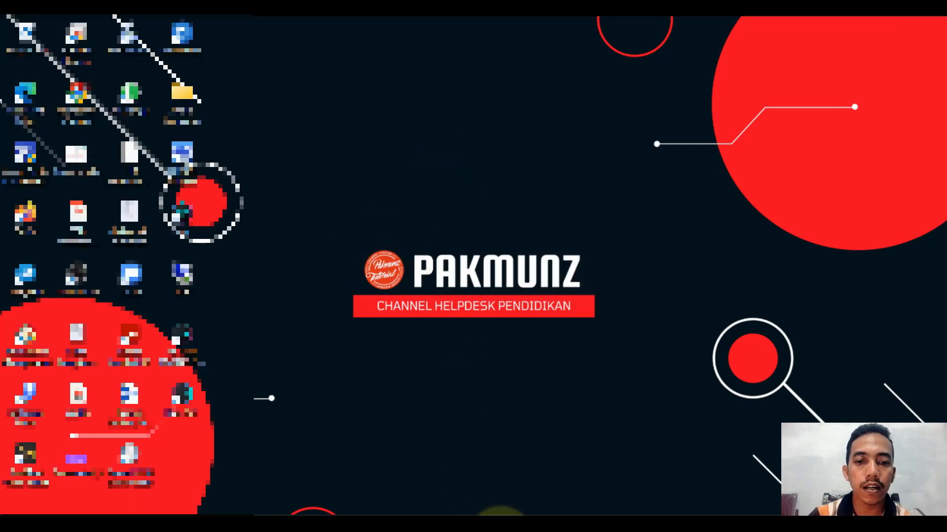
click(494, 523)
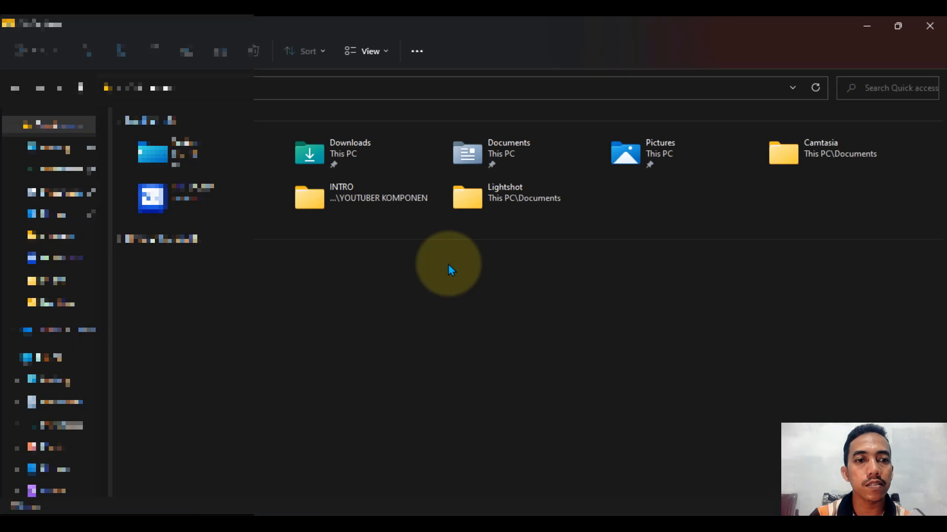
click(59, 172)
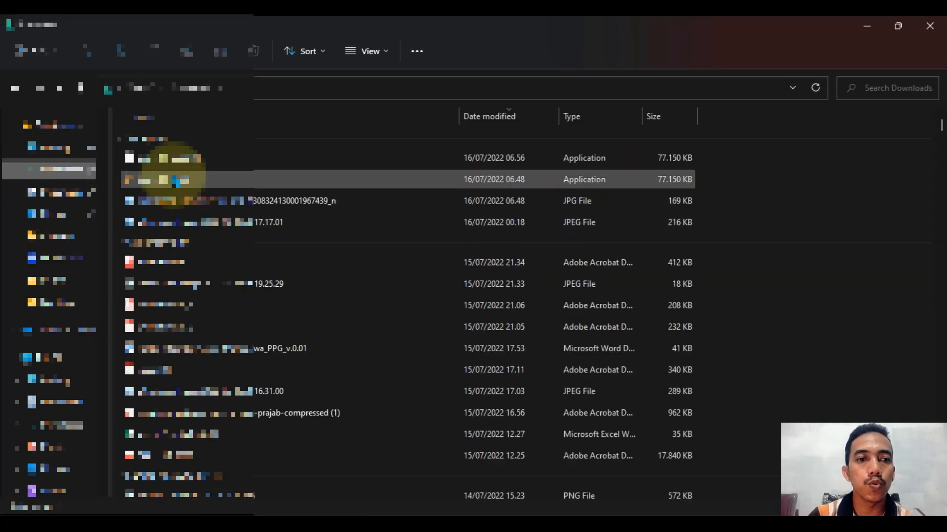
click(175, 180)
right_click(189, 181)
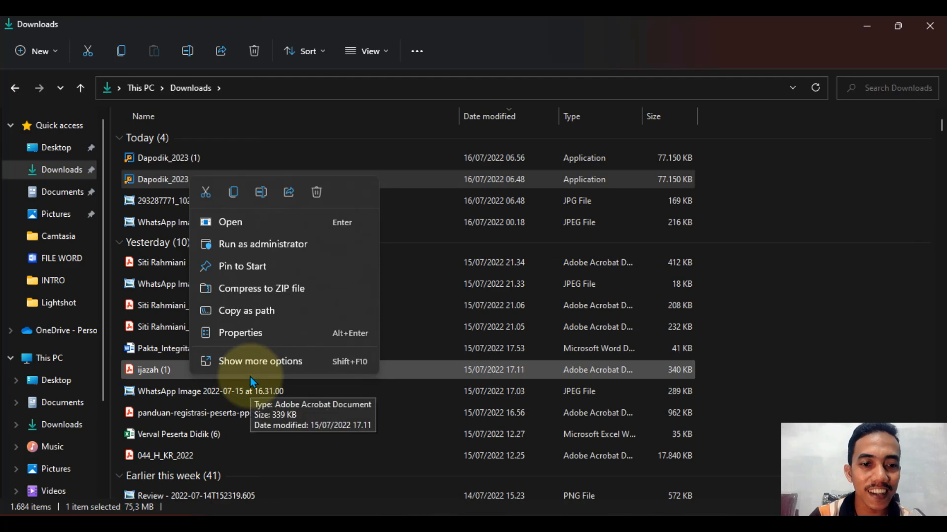
click(212, 223)
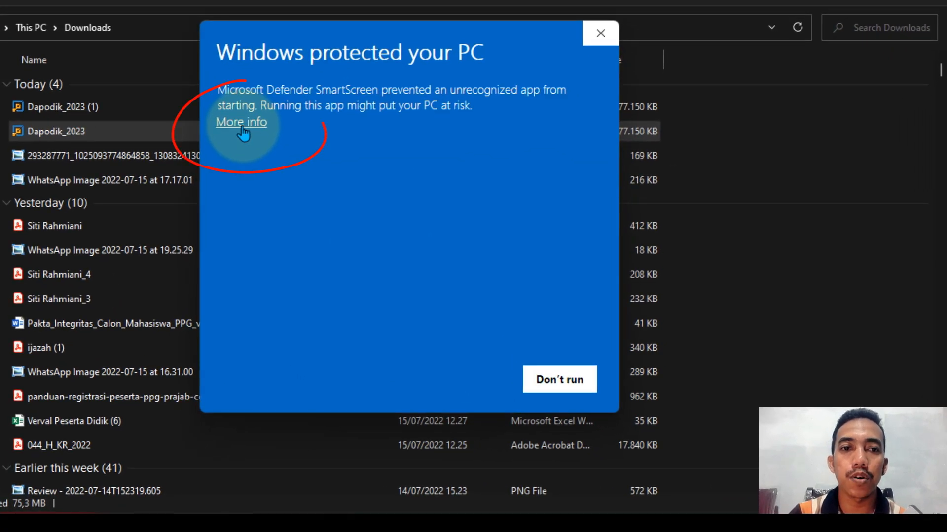
Use More info and Run anyway to let Dapodik_2023.exe past SmartScreen
click(242, 124)
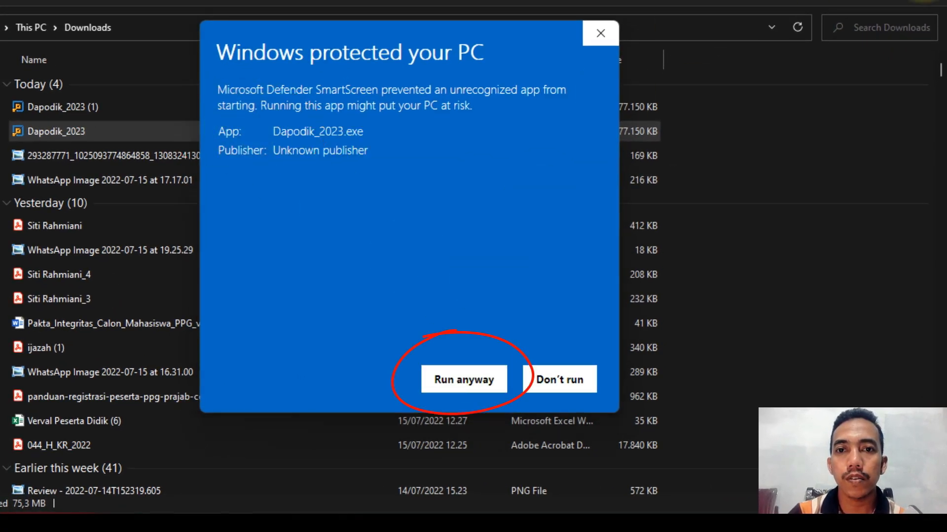
click(463, 380)
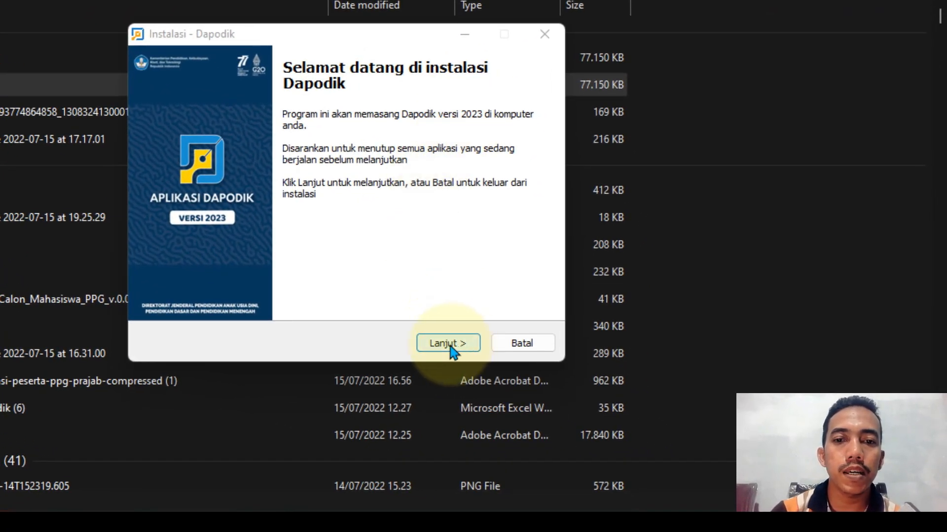
Accept the Saya setuju licence, keep default install and Start Menu folders, and begin installing
click(449, 343)
click(215, 293)
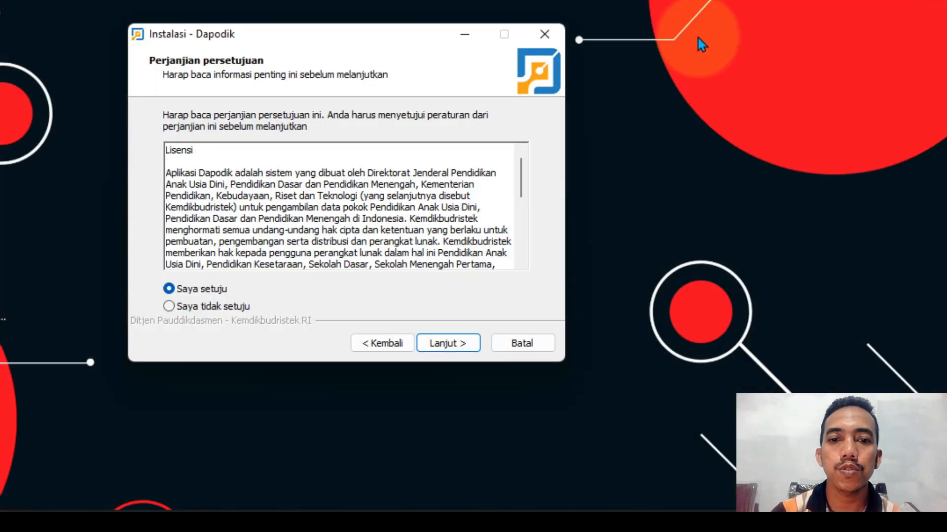
click(450, 340)
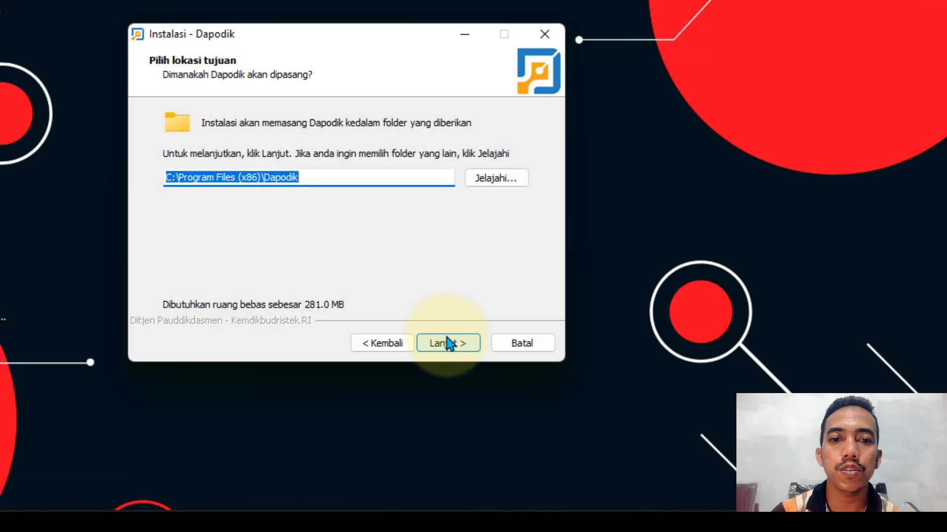
click(447, 342)
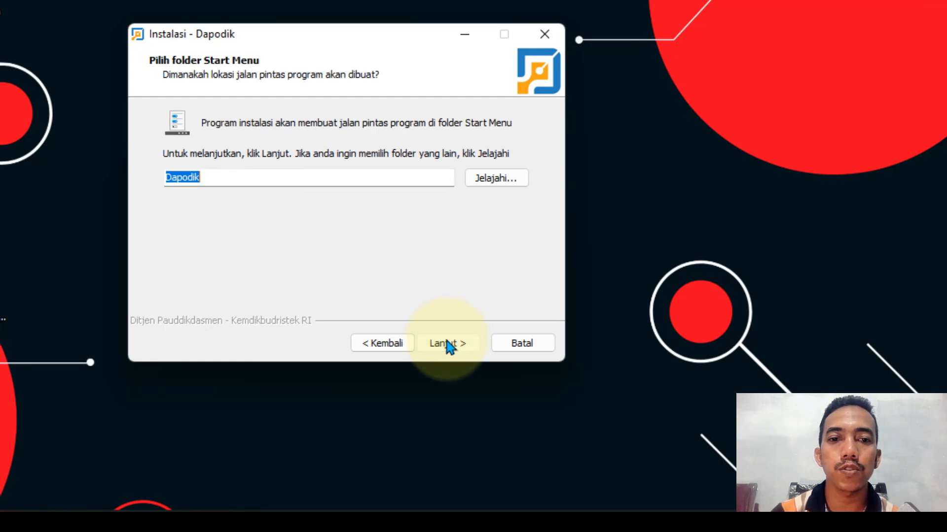
click(448, 342)
click(447, 343)
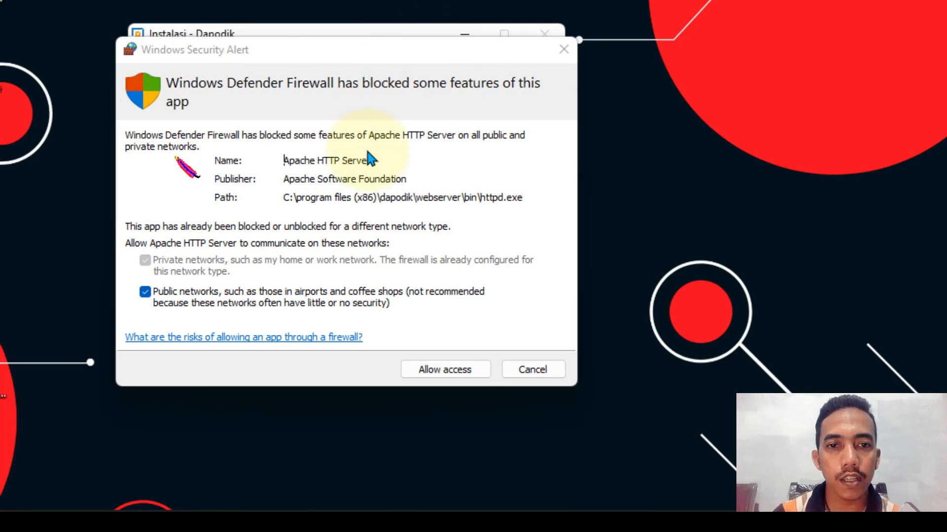
Allow Apache HTTP Server through Windows Defender Firewall and finish the installer with Selesai
click(433, 371)
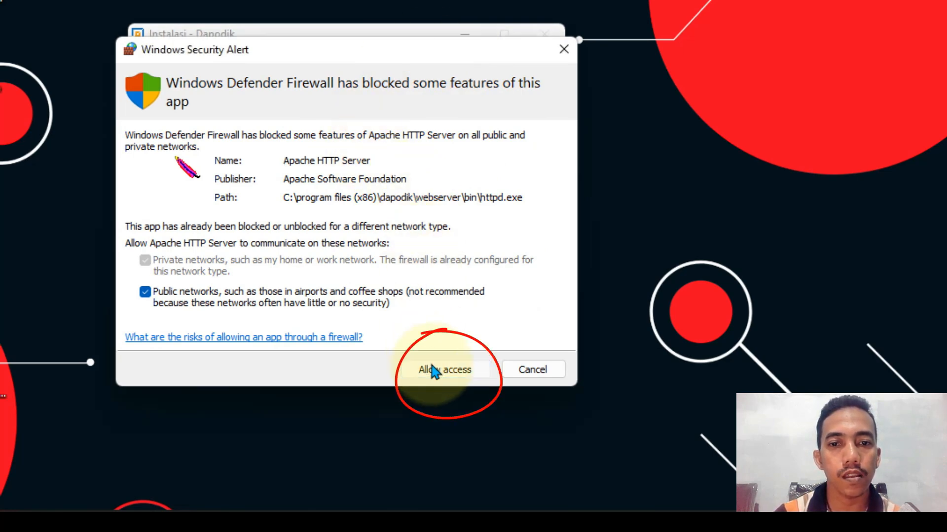
click(432, 370)
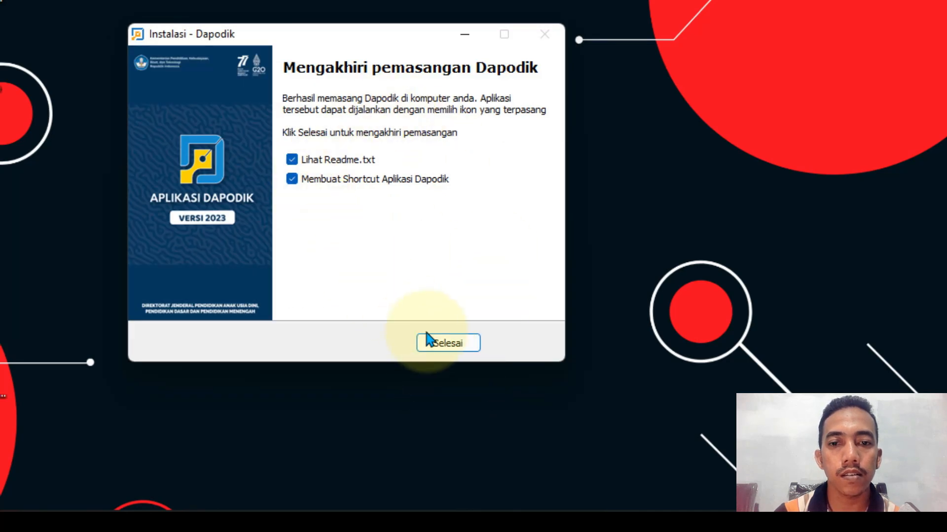
click(437, 343)
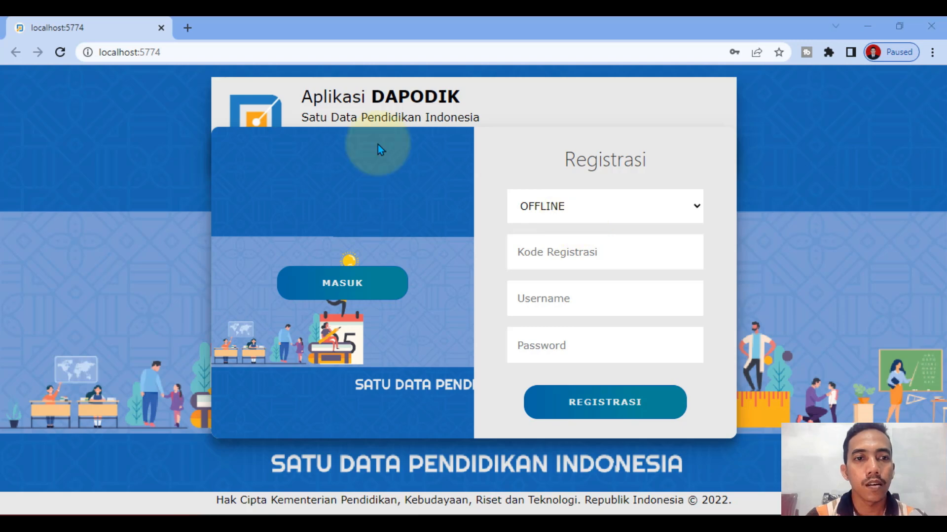
Google 'dapodik' in a new tab and go to the dapo.kemdikbud.go.id Unduhan page
click(188, 29)
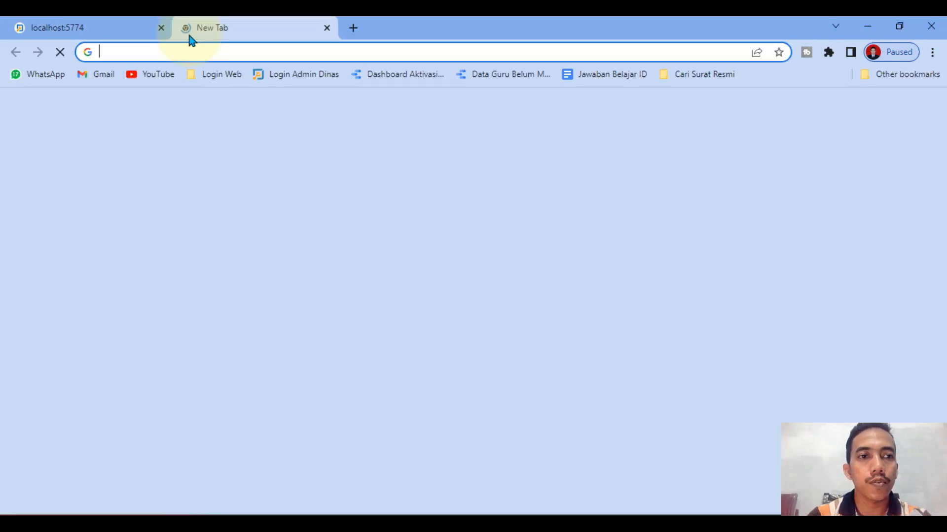
text(dapodik)
key(Return)
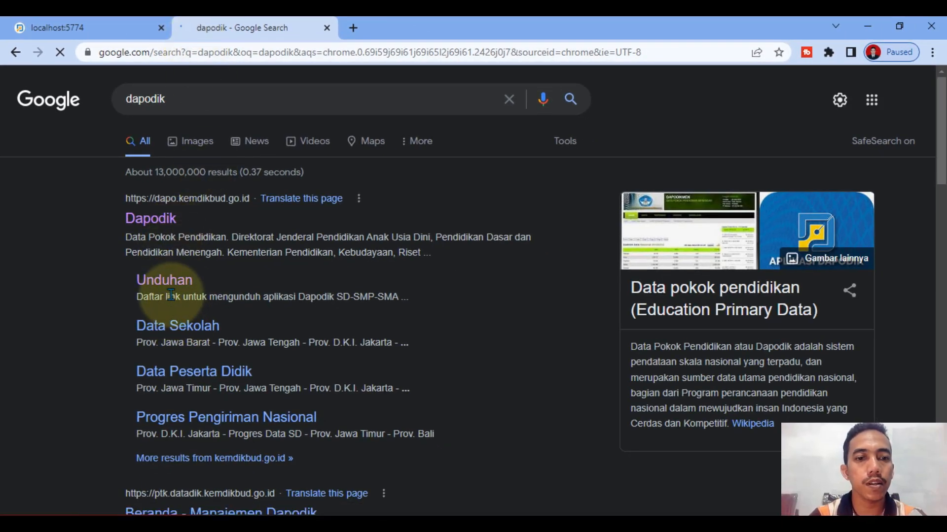
click(168, 220)
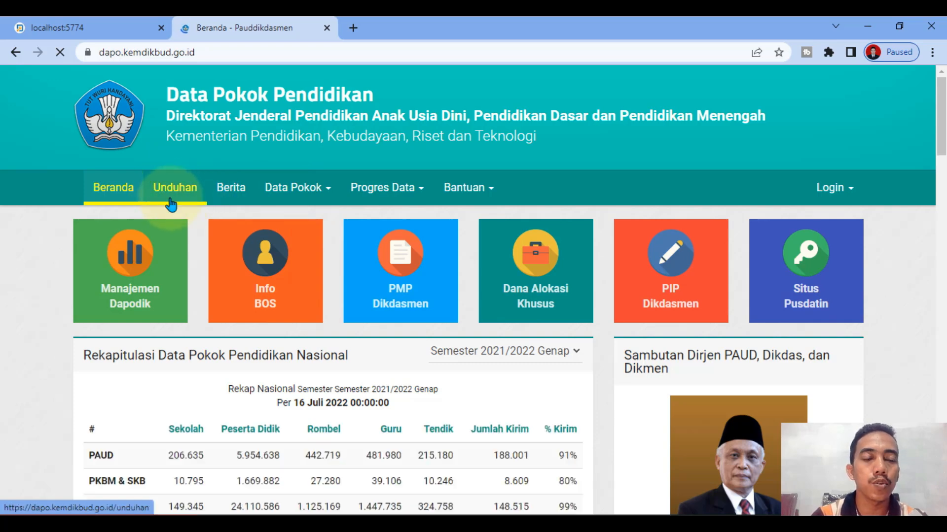
click(171, 203)
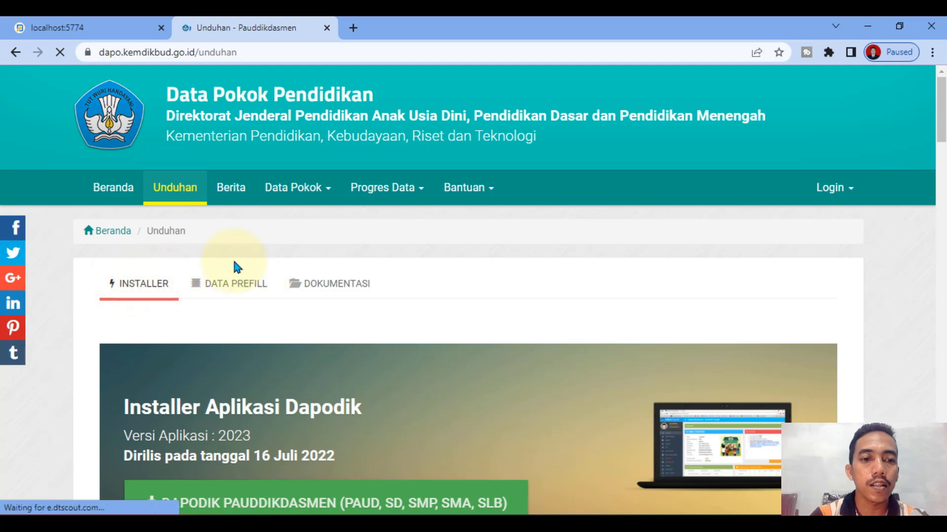
Open the last 2023 prefill link under Unduh Prefill Prov. Aceh on the Data Prefill tab
scroll(292, 420, down, 3)
scroll(292, 420, up, 2)
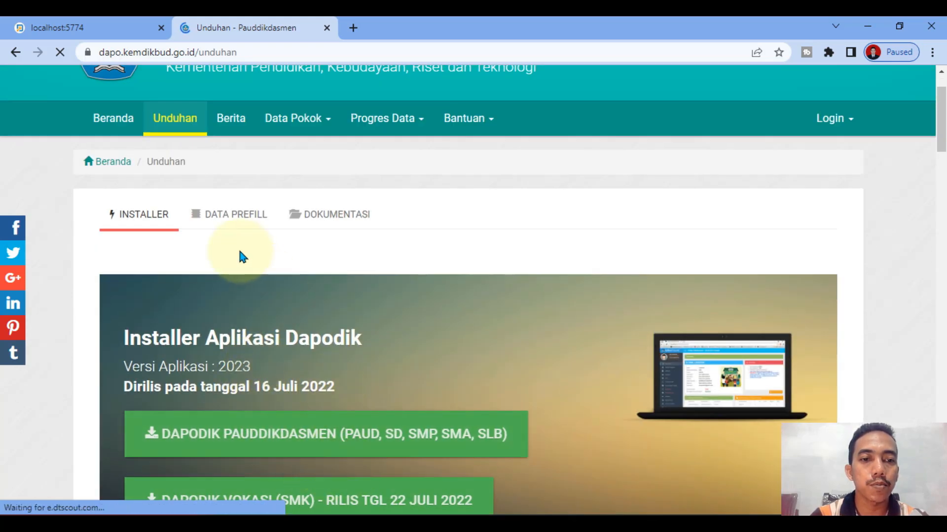
click(229, 225)
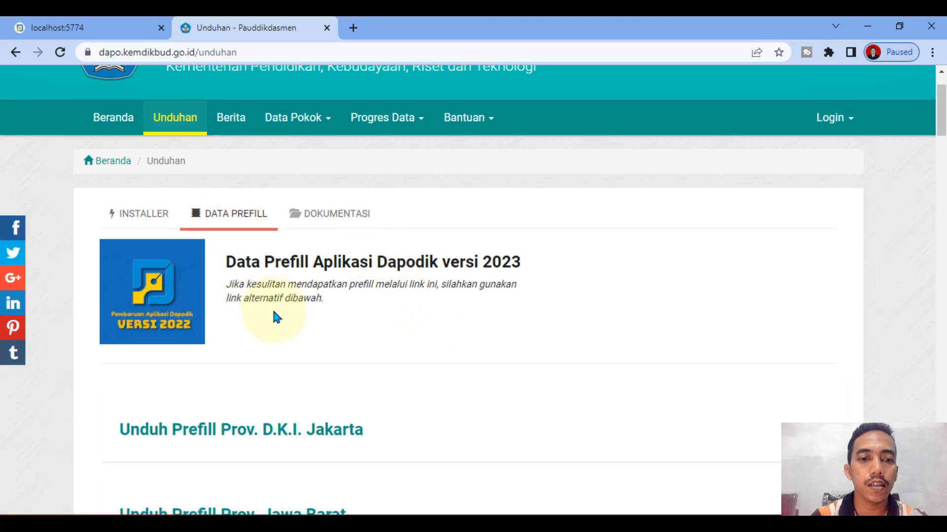
scroll(281, 321, down, 5)
scroll(302, 373, down, 6)
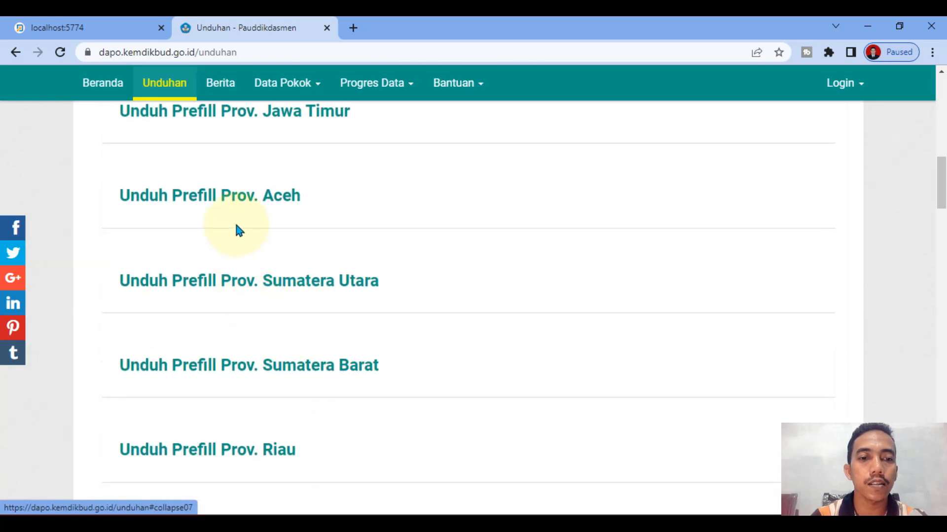
click(237, 205)
scroll(621, 340, down, 8)
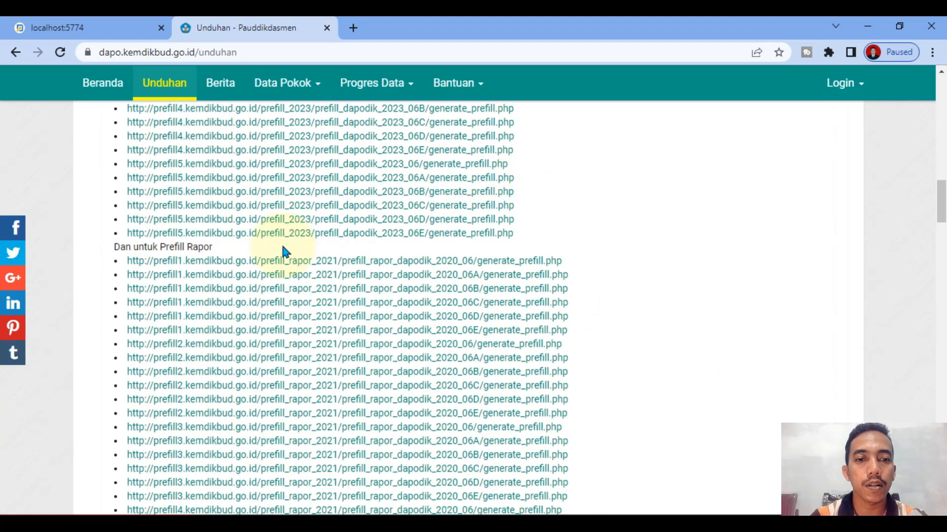
click(220, 236)
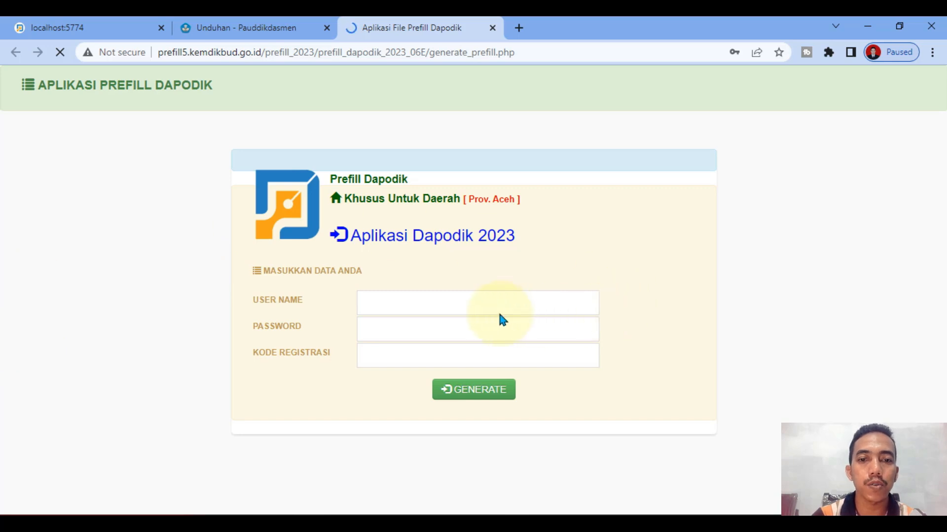
Fill in the saved school account login, paste the Kode Registrasi, and request GENERATE
click(471, 305)
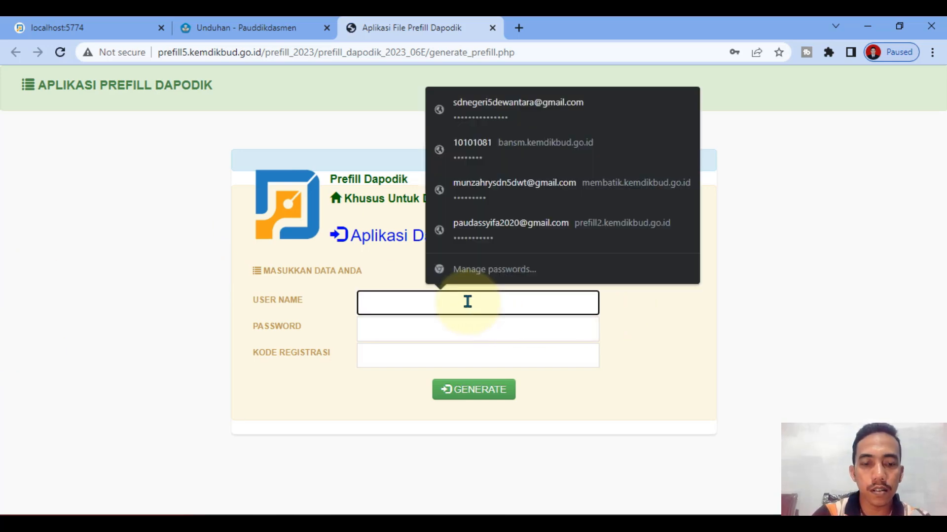
click(567, 110)
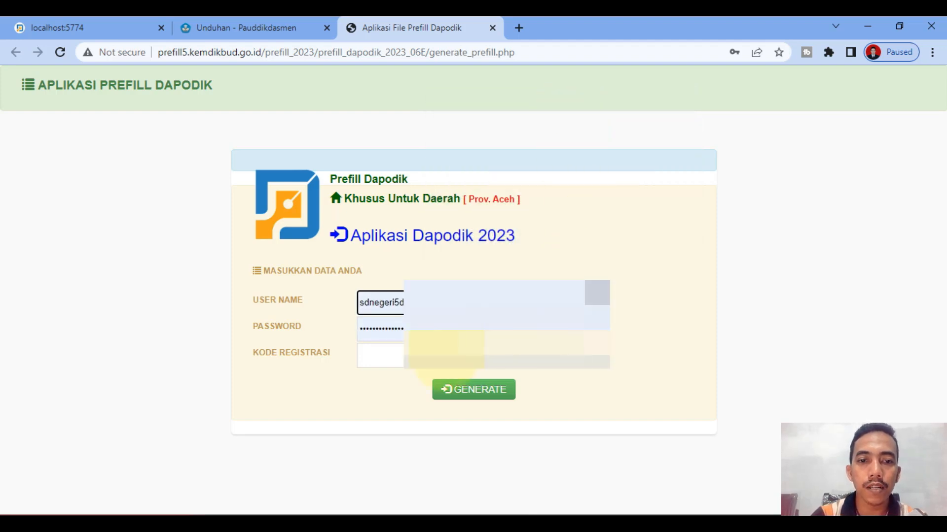
click(446, 355)
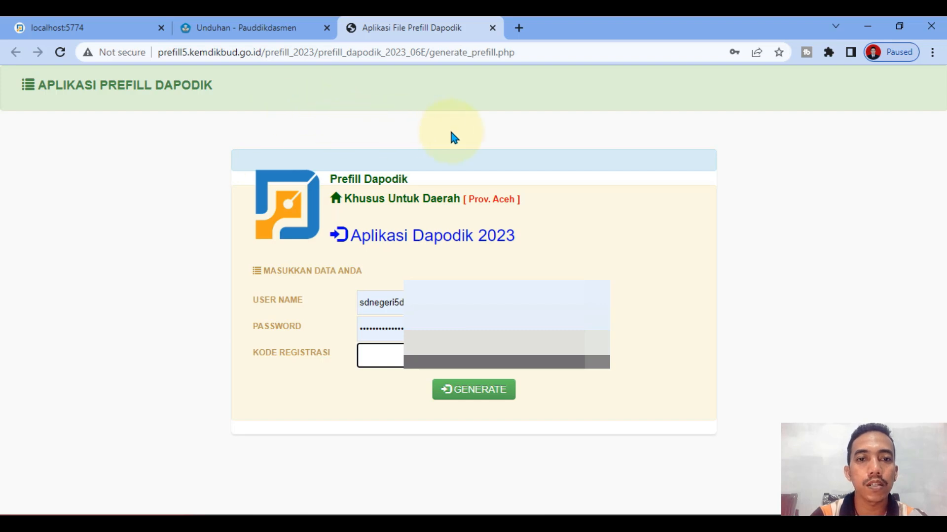
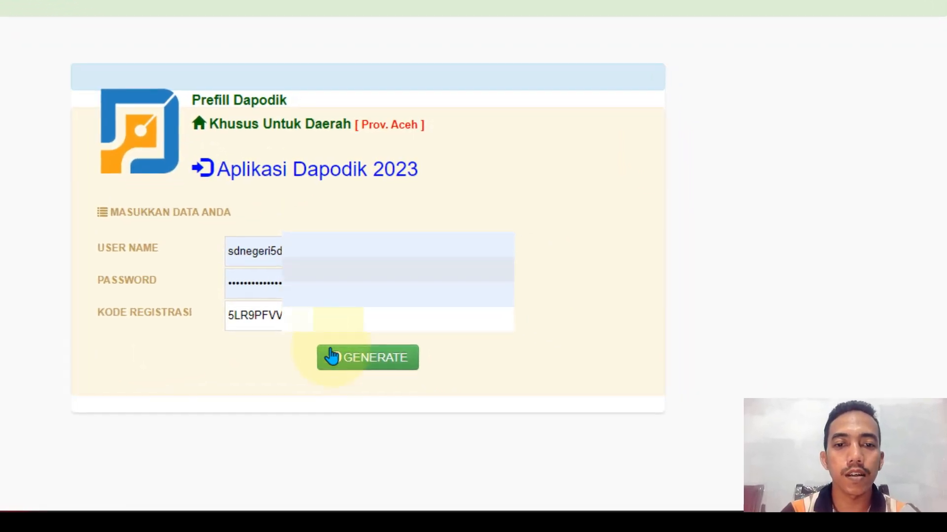
click(332, 362)
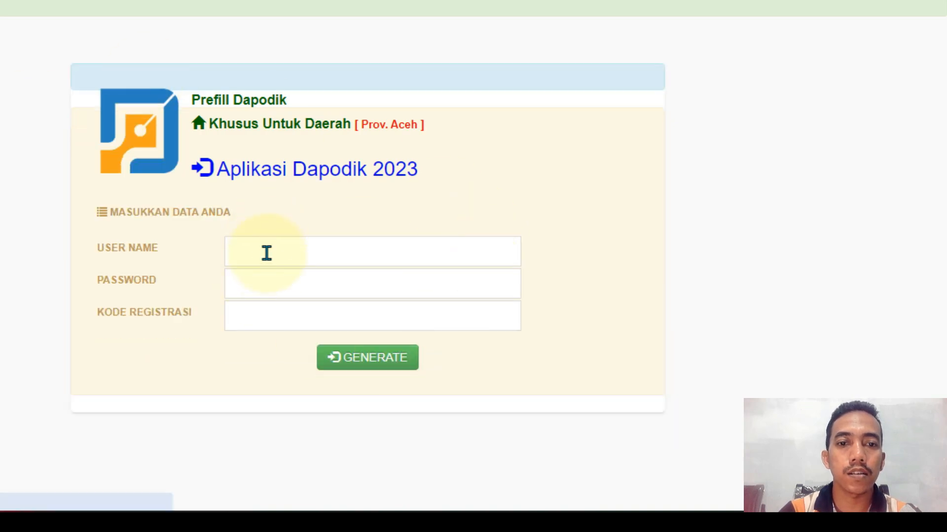
After the time out, re-enter the saved login and registration code
click(266, 254)
click(493, 15)
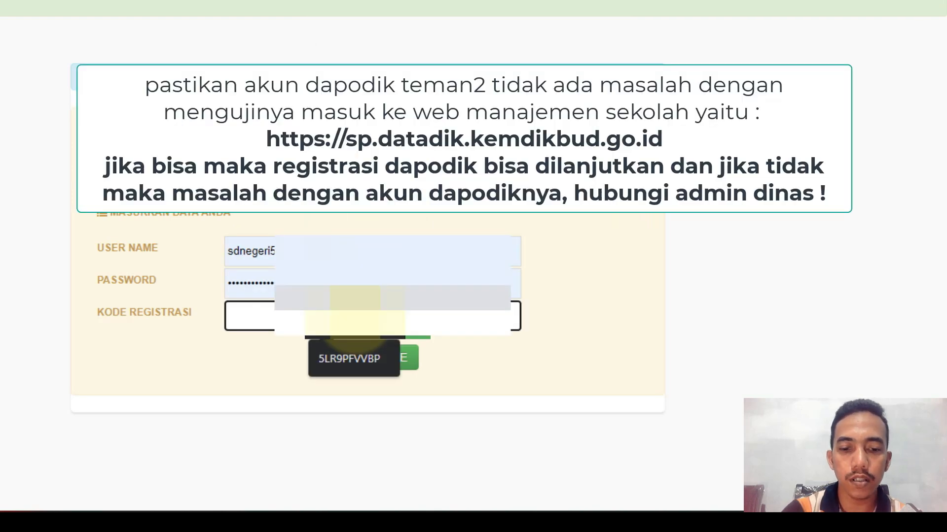
click(355, 359)
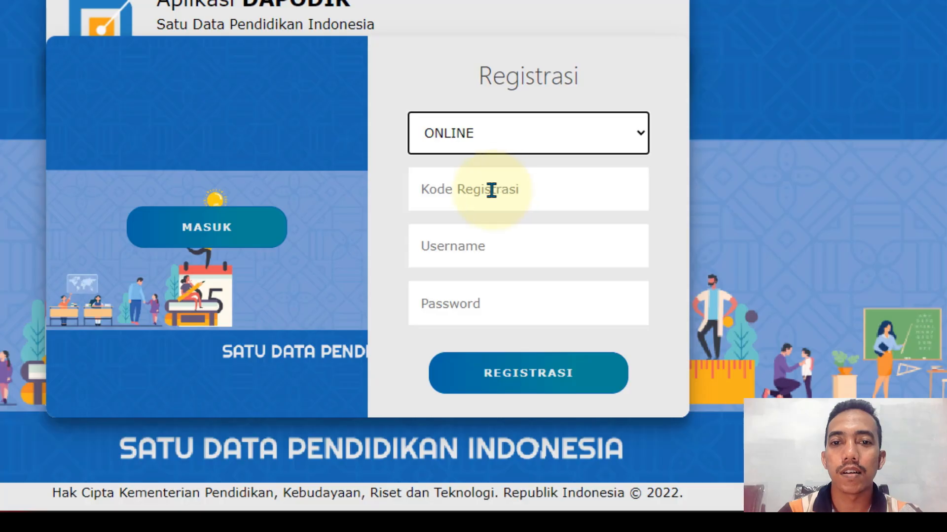
Register ONLINE with the pasted Kode Registrasi and saved operator account, confirming Registrasi Berhasil
click(492, 190)
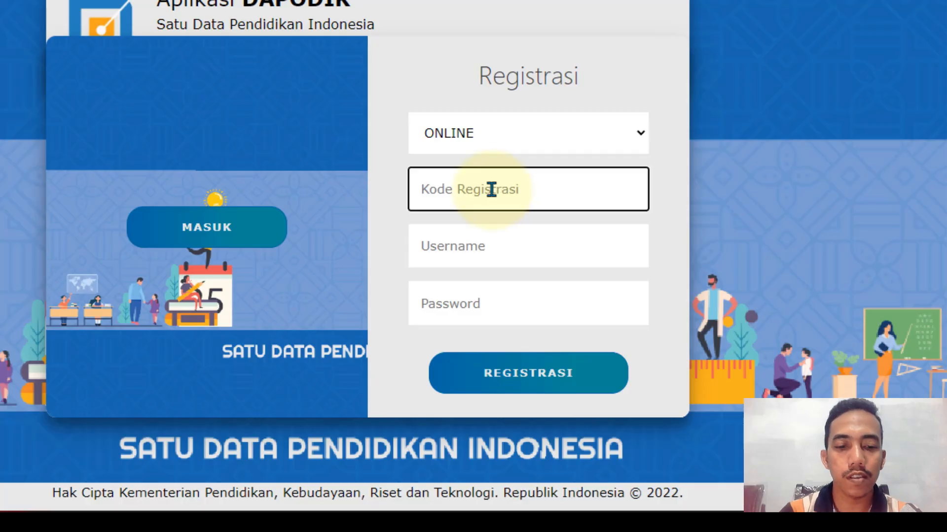
click(481, 246)
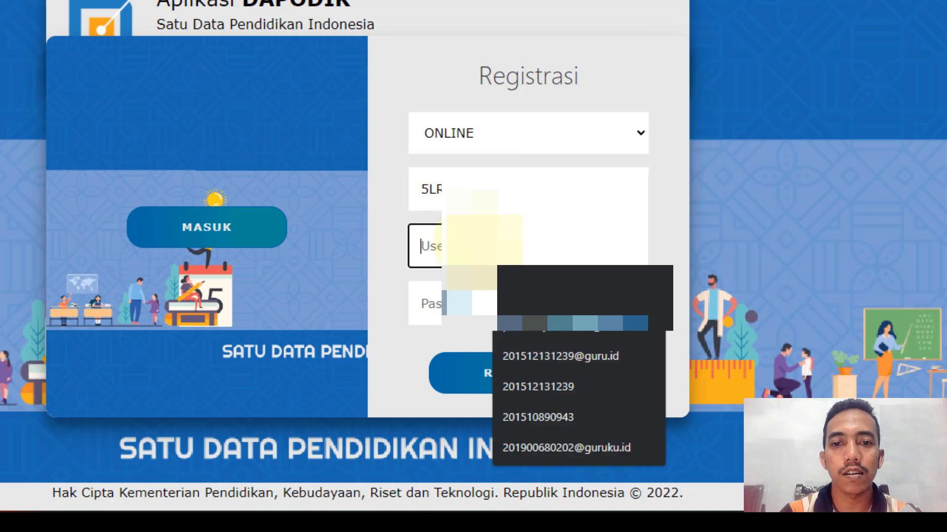
text(sd)
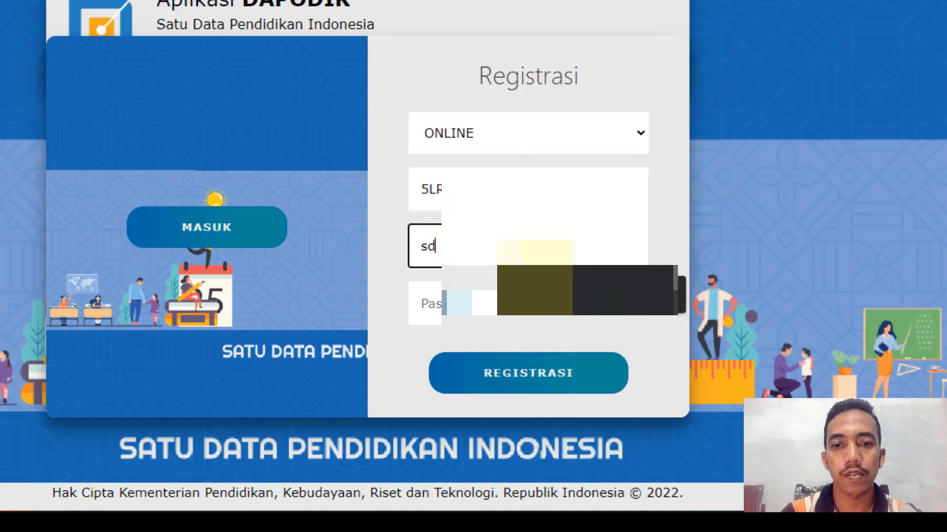
click(532, 292)
click(516, 302)
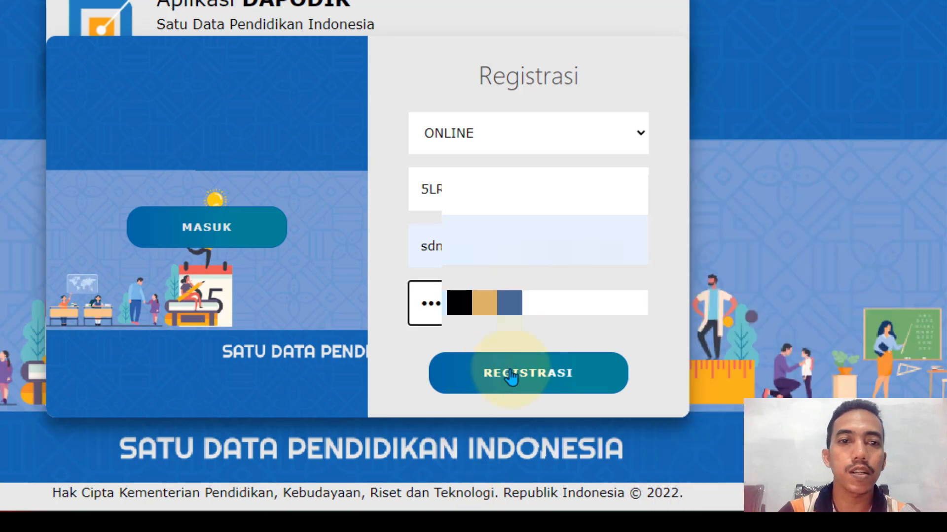
click(511, 378)
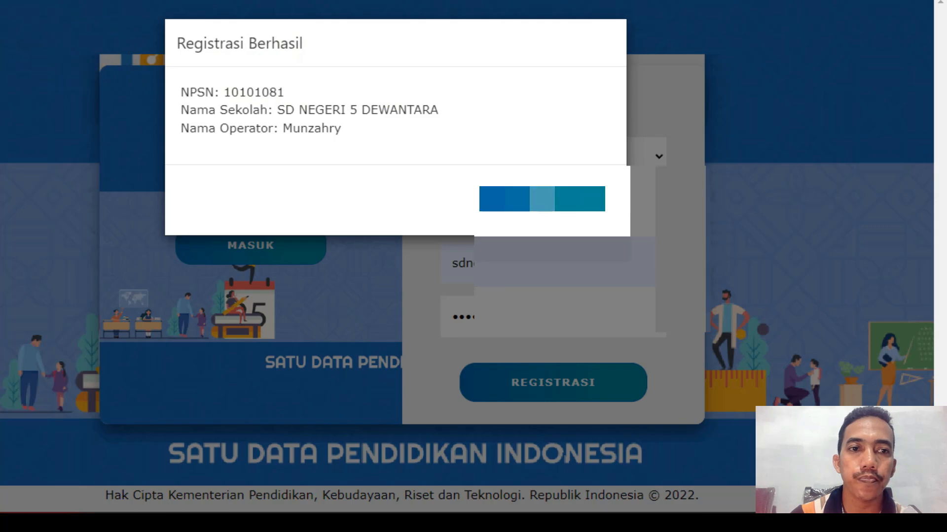
click(503, 199)
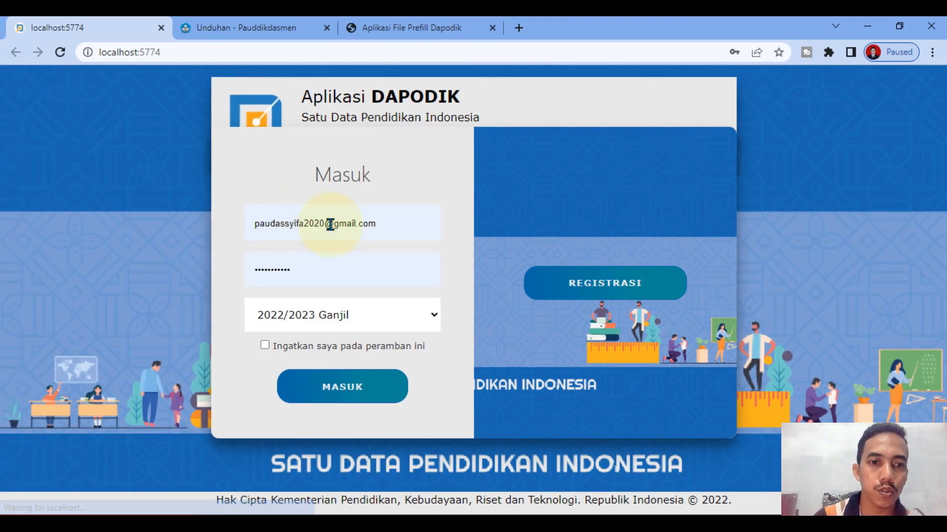
Swap the login email for the saved school account, sign in, and pick the SD NEGERI 5 DEWANTARA role
click(386, 226)
drag(405, 223, 165, 225)
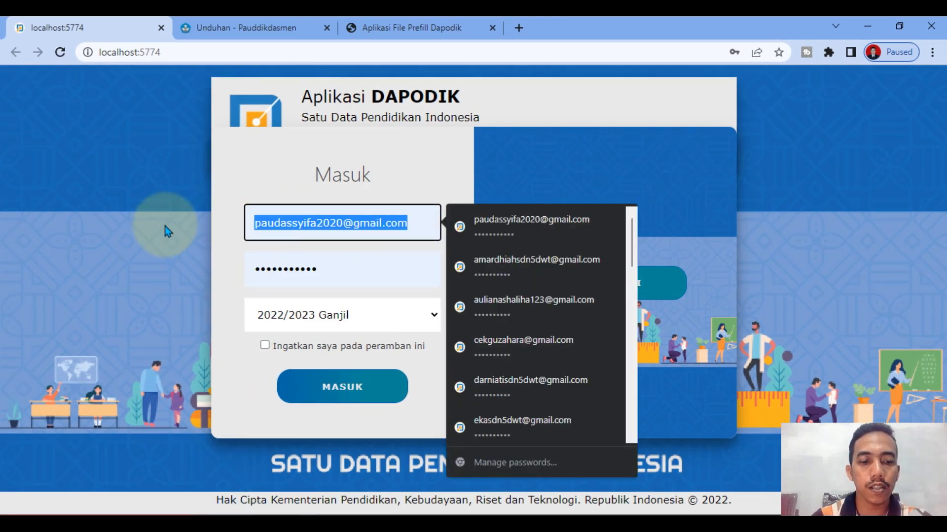
text(sd)
click(326, 281)
click(344, 385)
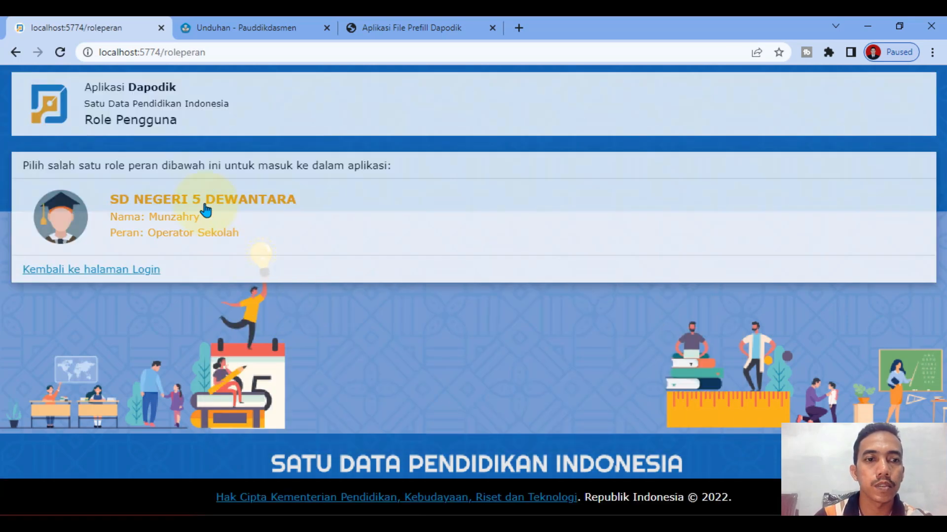
click(206, 211)
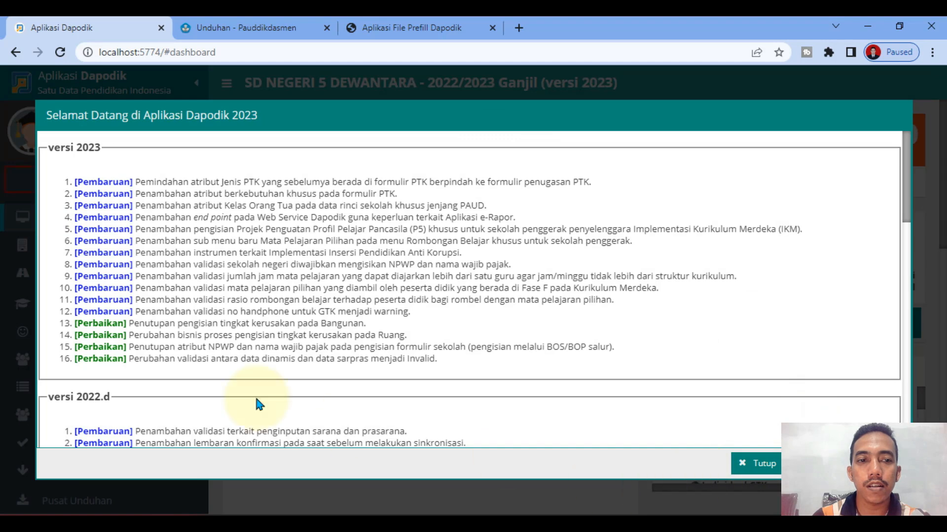
Close the version 2023 welcome notes and open Validasi Lokal from the Validasi menu
click(746, 469)
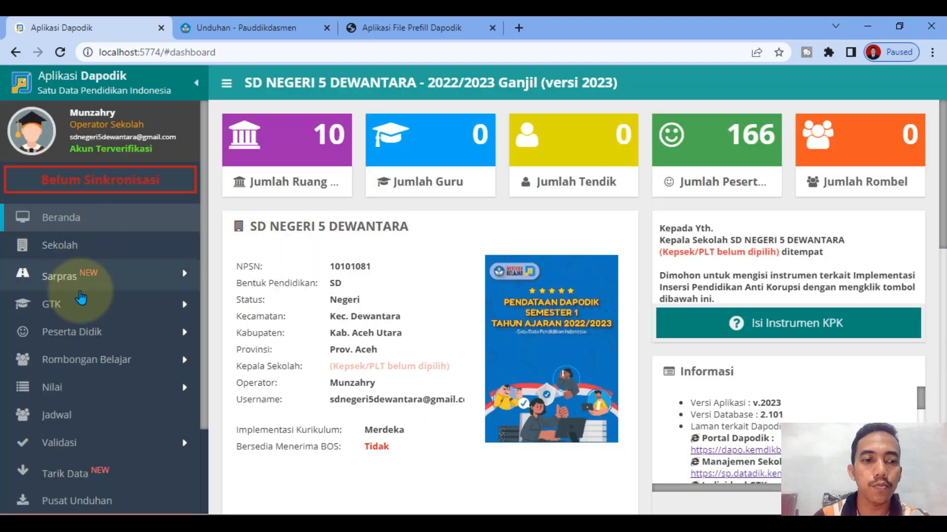
scroll(422, 253, down, 9)
scroll(661, 359, down, 7)
scroll(690, 363, up, 15)
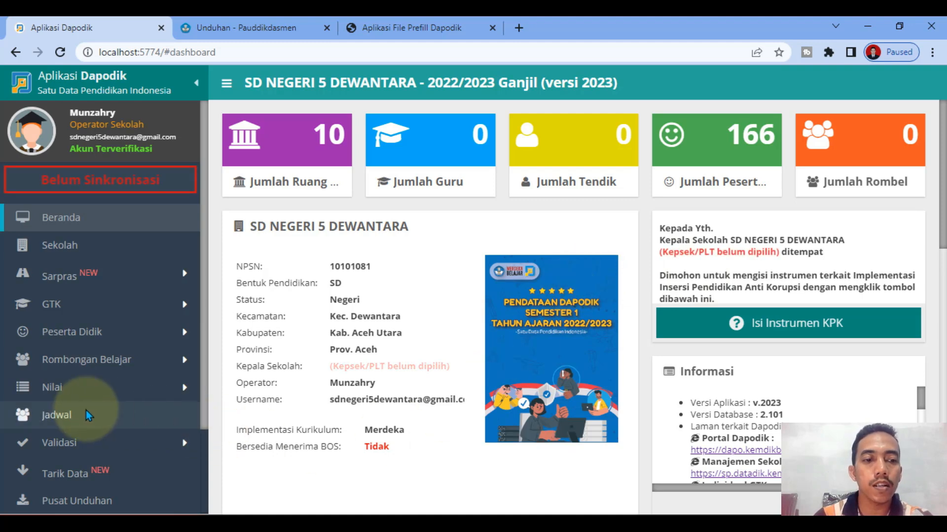
scroll(86, 410, down, 1)
scroll(79, 439, down, 2)
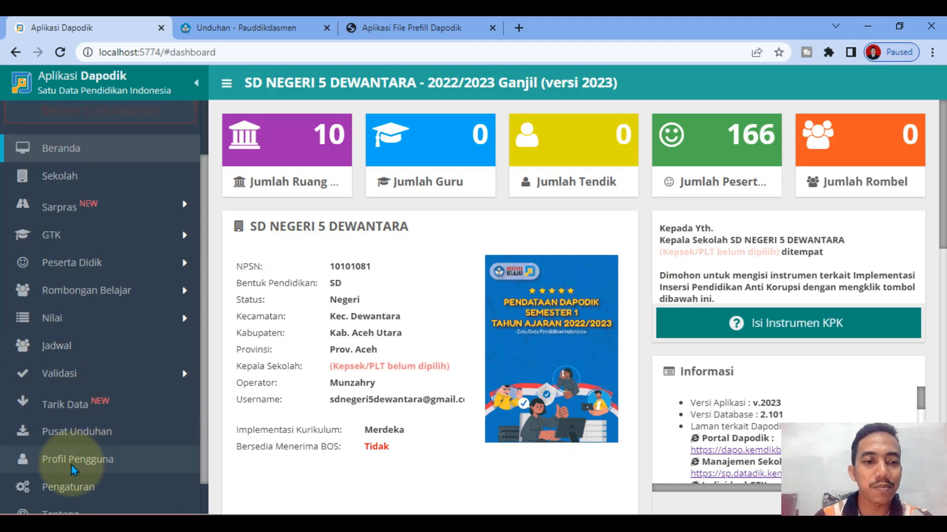
click(73, 376)
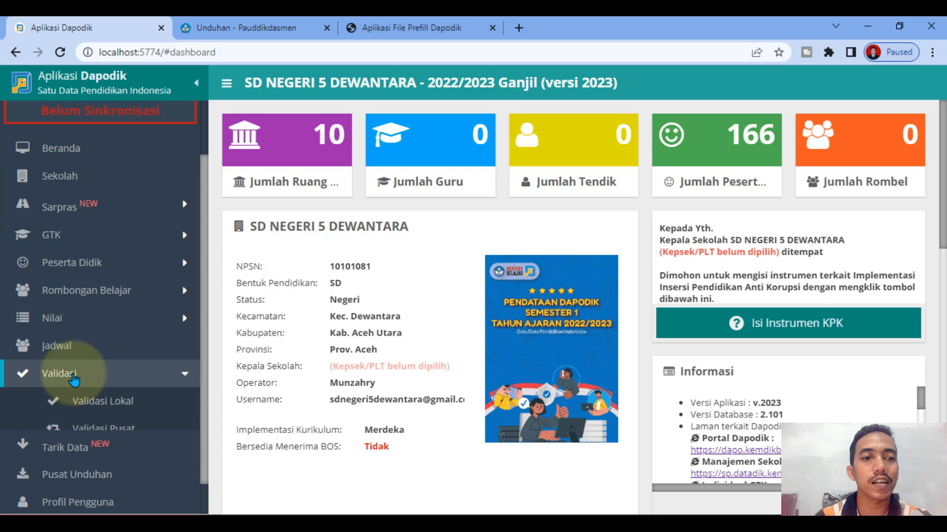
click(94, 409)
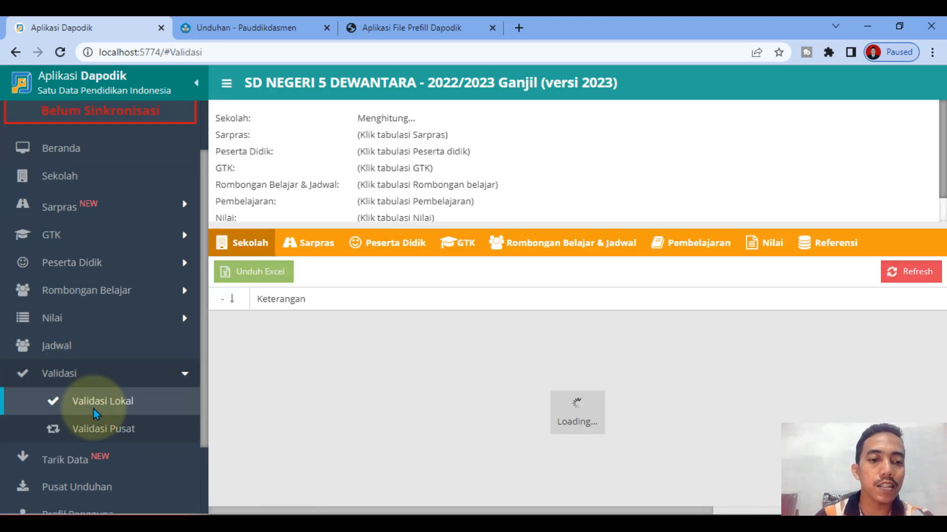
Check every validation tab from Sarpras through Referensi, then return to Beranda
click(300, 249)
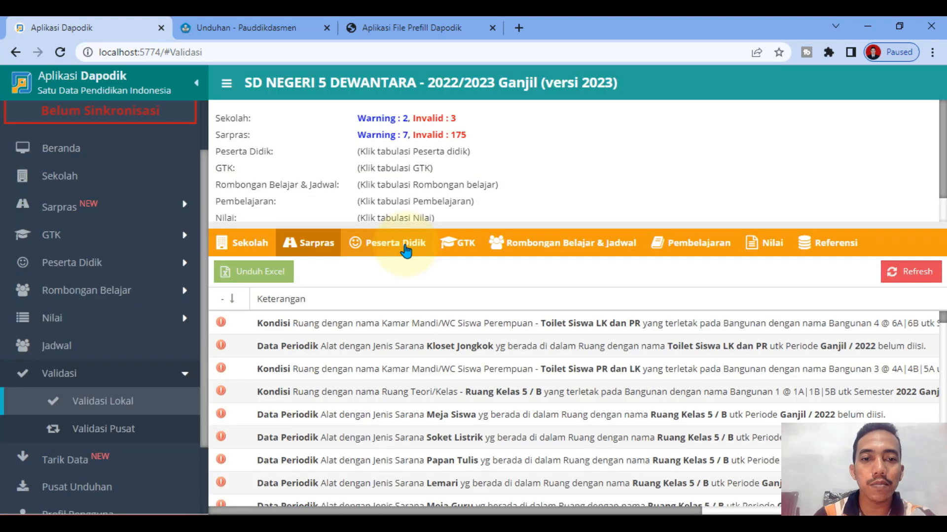
click(405, 252)
click(459, 245)
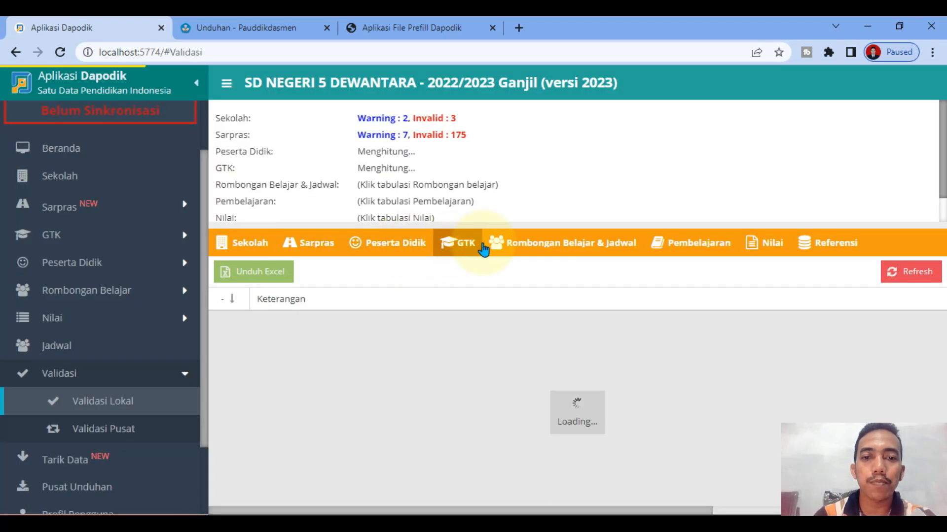
click(624, 244)
click(705, 247)
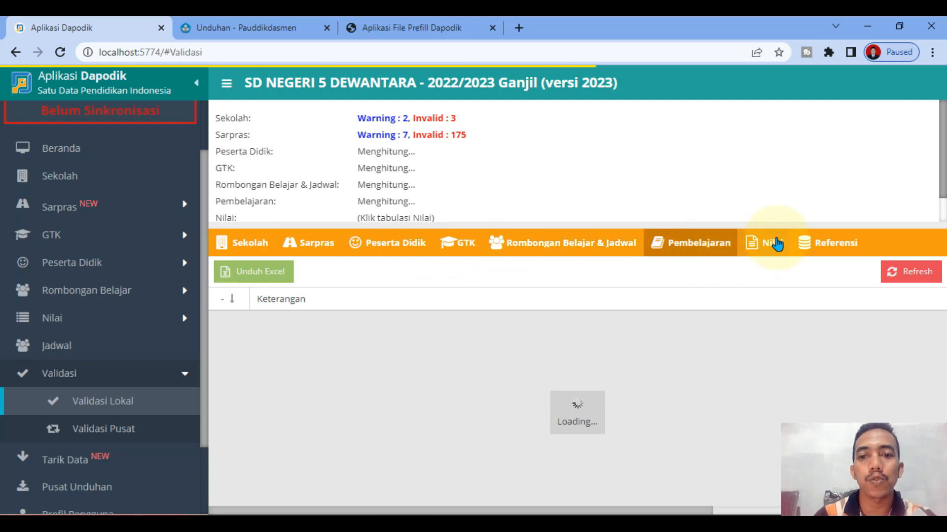
click(771, 243)
click(833, 244)
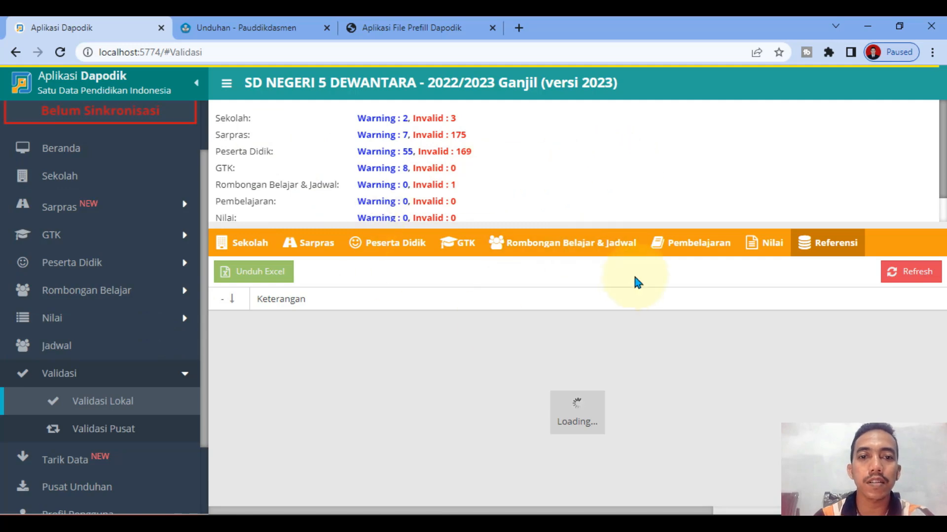
scroll(100, 243, up, 3)
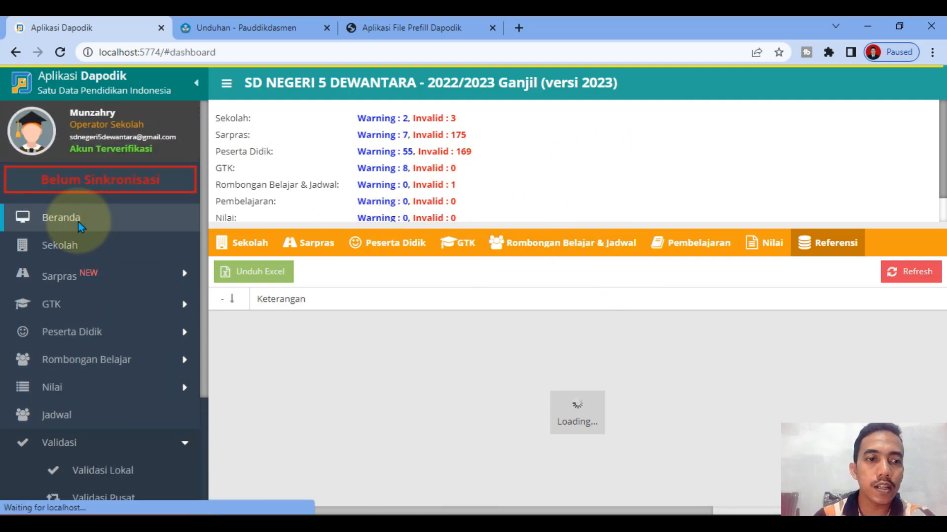
click(78, 222)
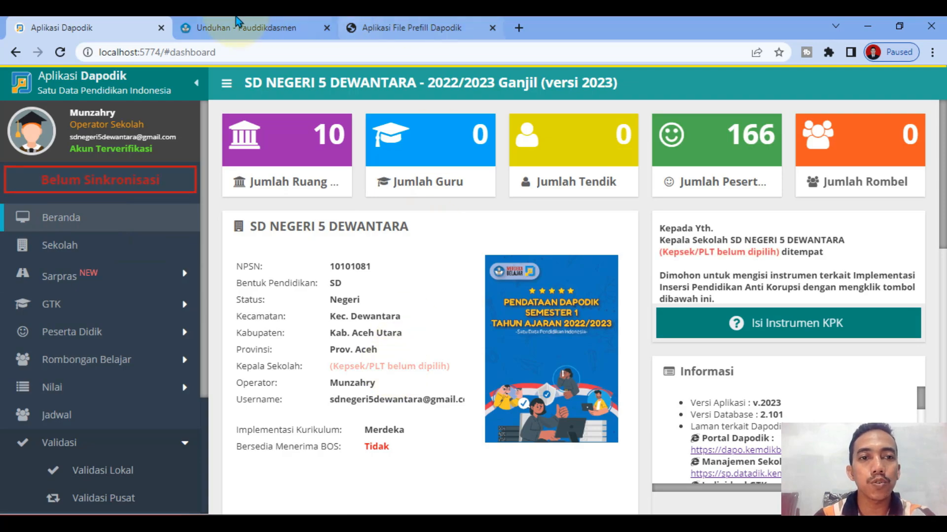
Review the version 2023 installer and its change list on the Unduhan page, then go to Beranda
click(295, 25)
scroll(193, 508, up, 15)
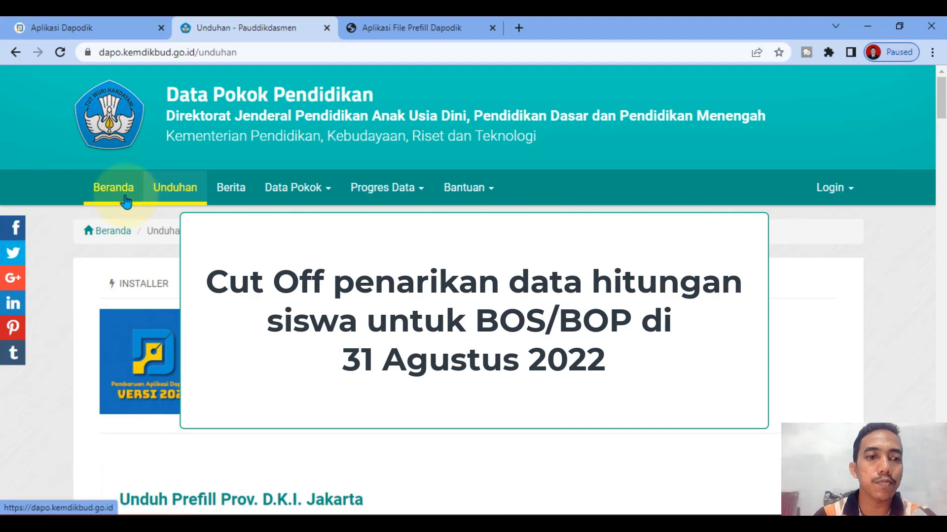
click(146, 282)
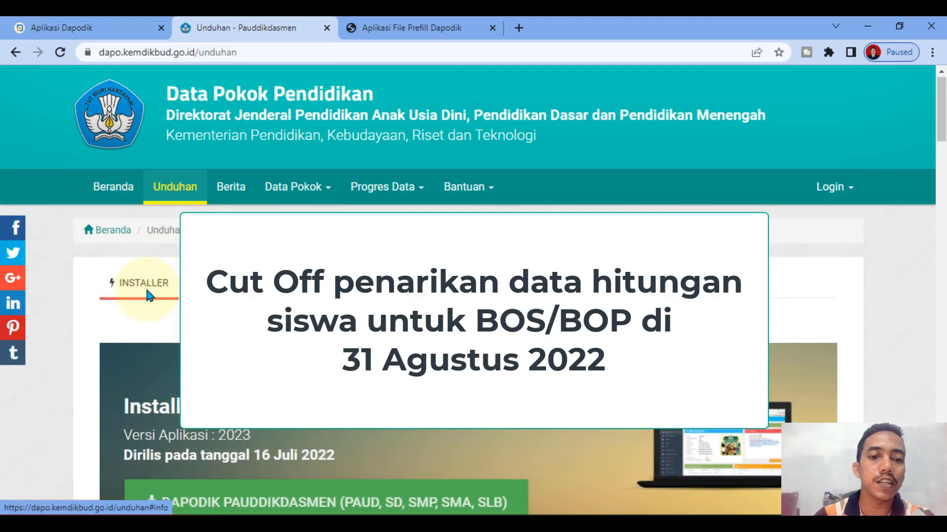
scroll(538, 457, down, 6)
scroll(539, 457, down, 7)
scroll(539, 458, down, 5)
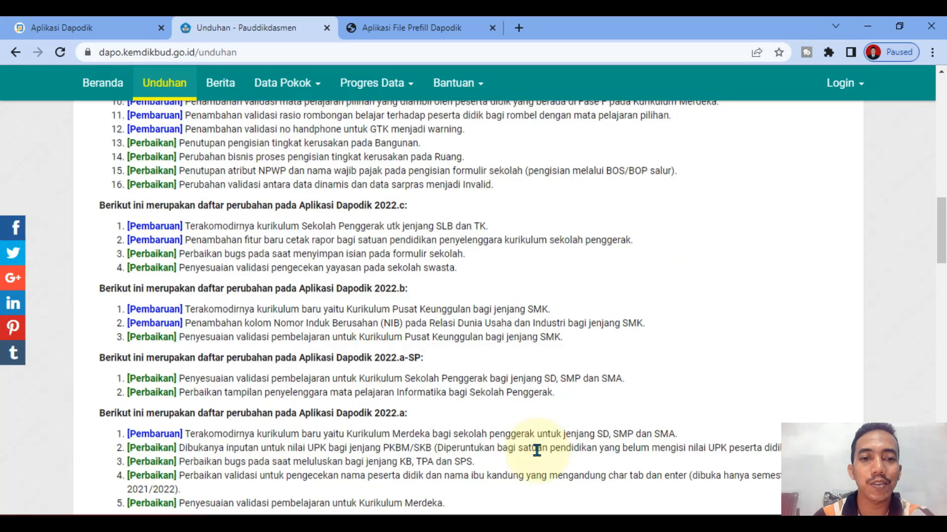
scroll(536, 450, down, 20)
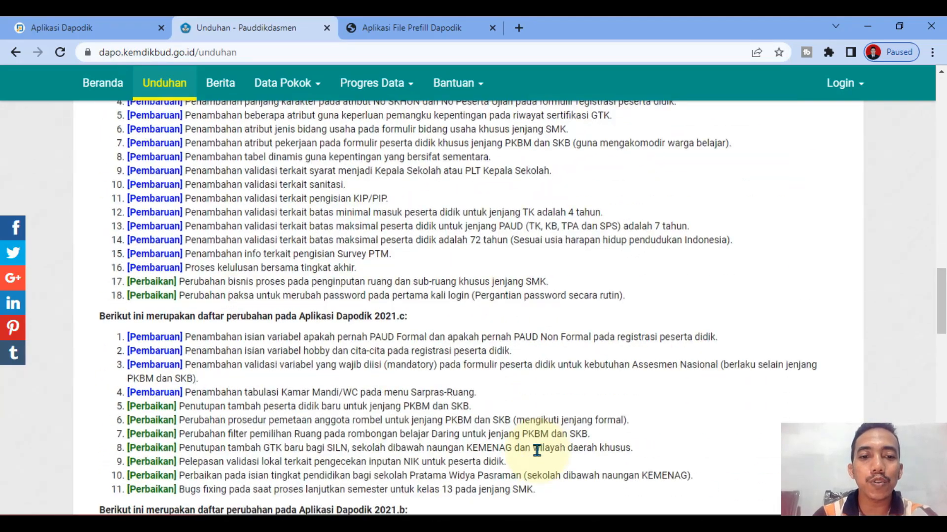
scroll(536, 450, up, 20)
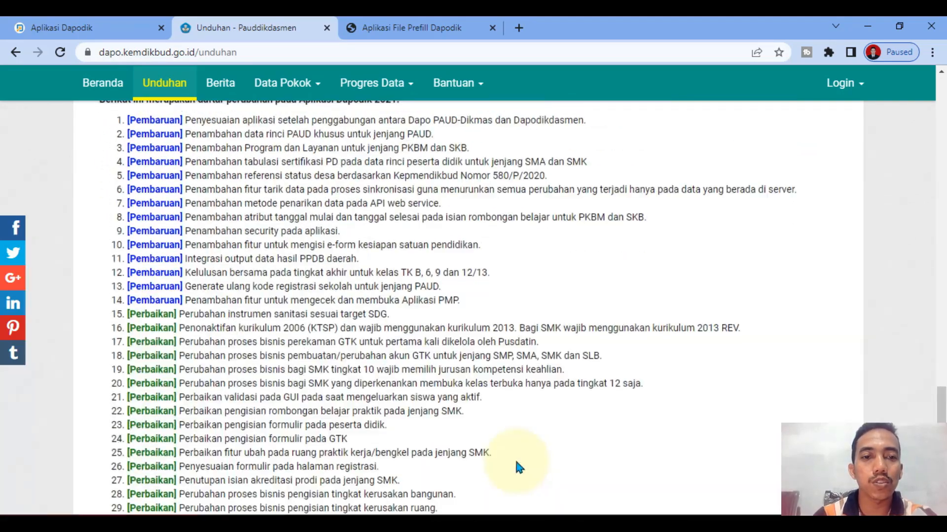
scroll(515, 466, up, 6)
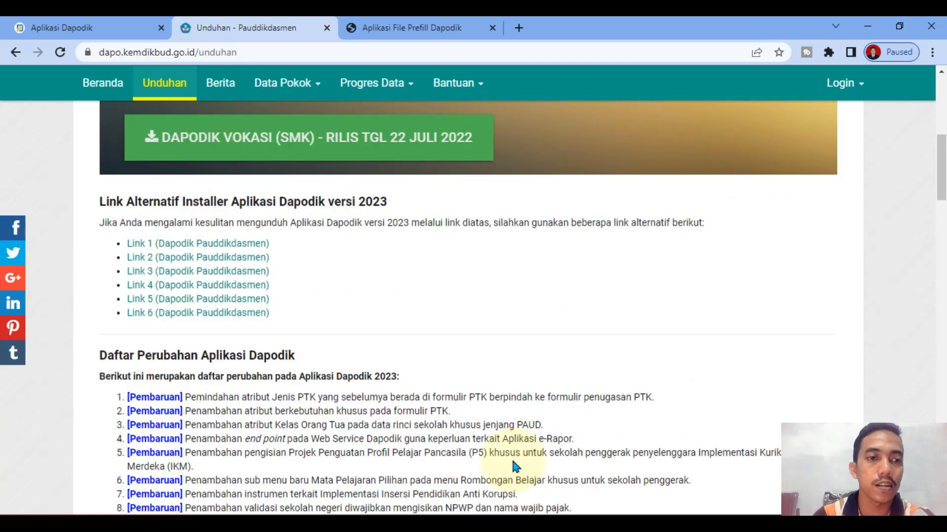
scroll(330, 427, up, 10)
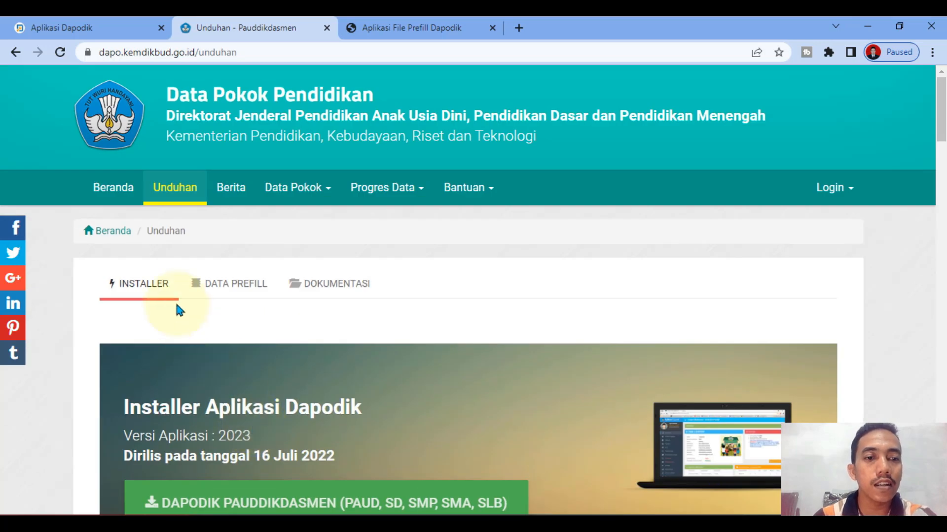
click(112, 193)
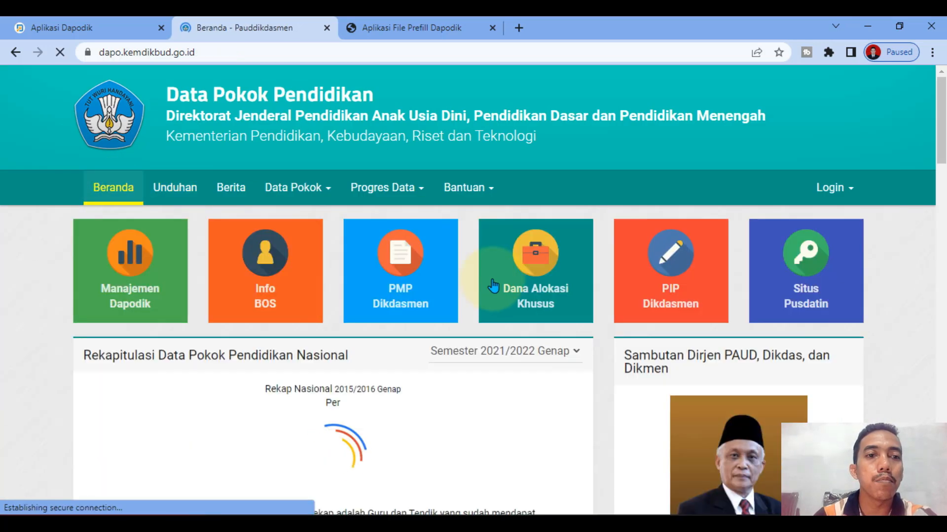
Open the Rilis Aplikasi Dapodik Versi 2023 article from Berita Seputar Dapodik
scroll(214, 383, down, 2)
scroll(215, 383, down, 15)
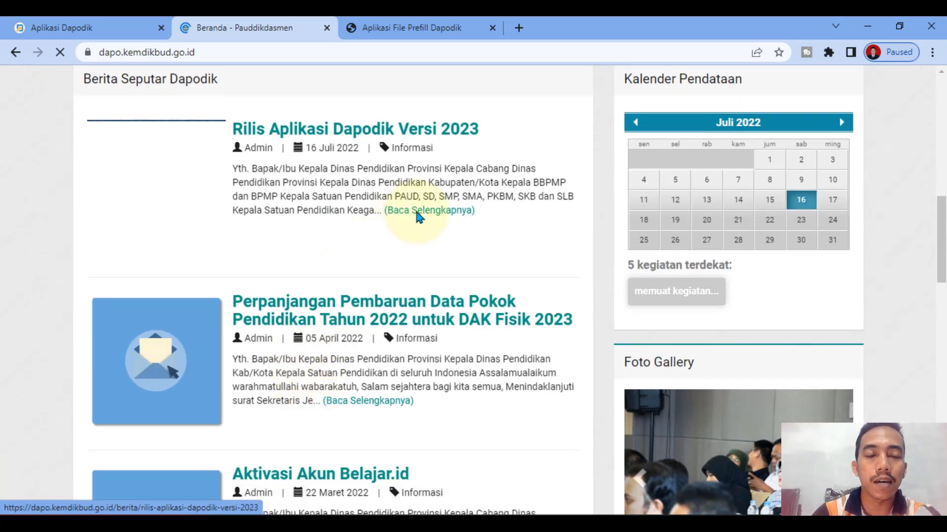
click(417, 214)
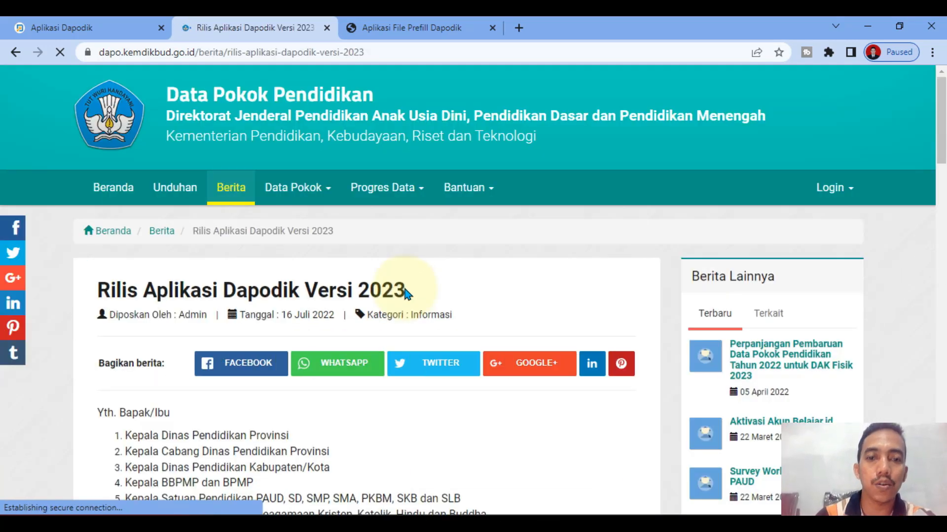
scroll(410, 326, down, 10)
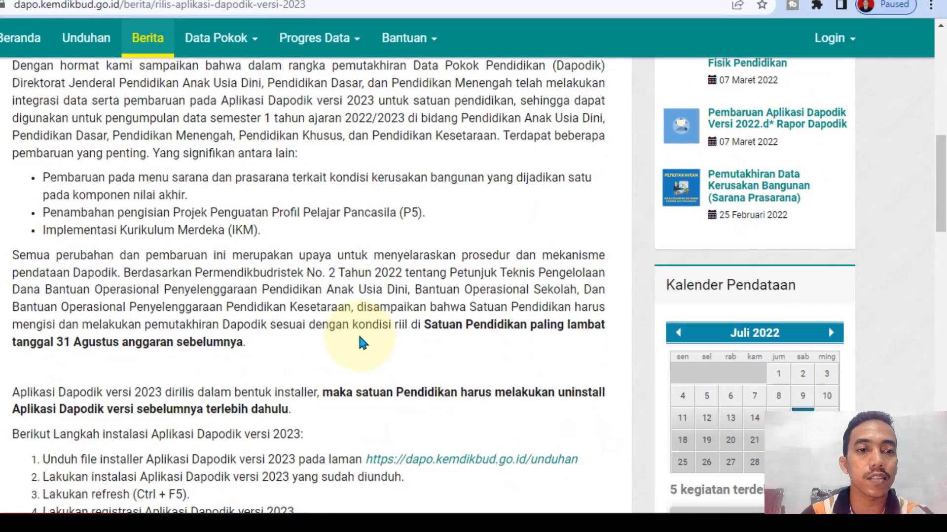
scroll(412, 355, down, 3)
scroll(362, 342, down, 10)
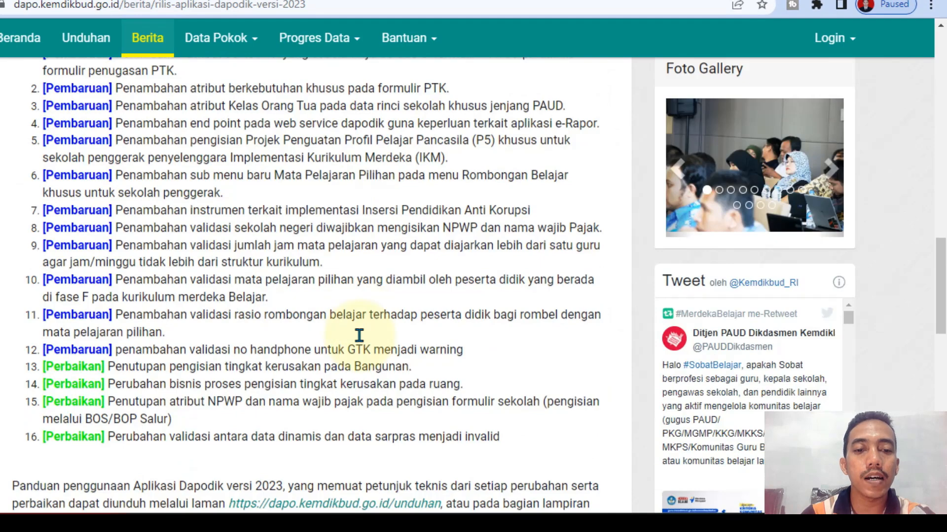
scroll(362, 343, up, 8)
scroll(362, 342, up, 5)
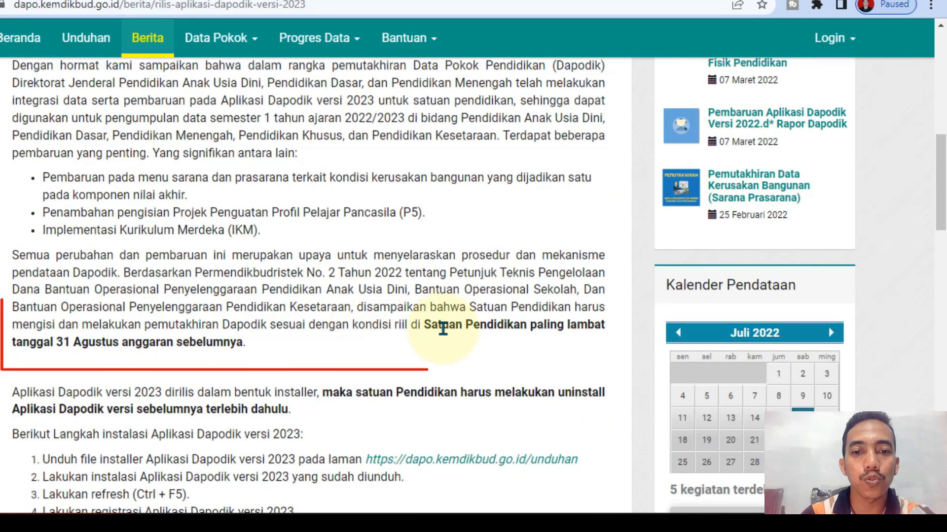
Highlight the sentence giving the 31 Agustus data update deadline
drag(12, 342, 266, 348)
click(266, 344)
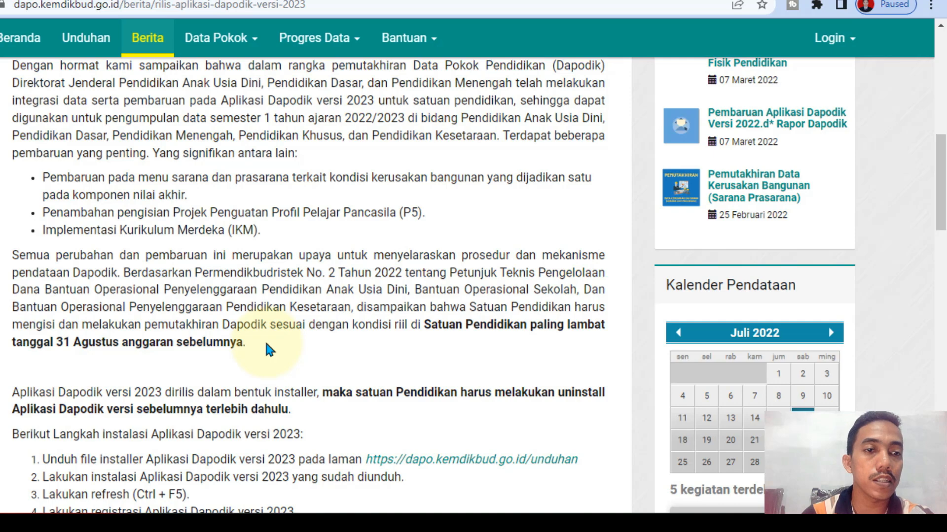
drag(11, 342, 308, 357)
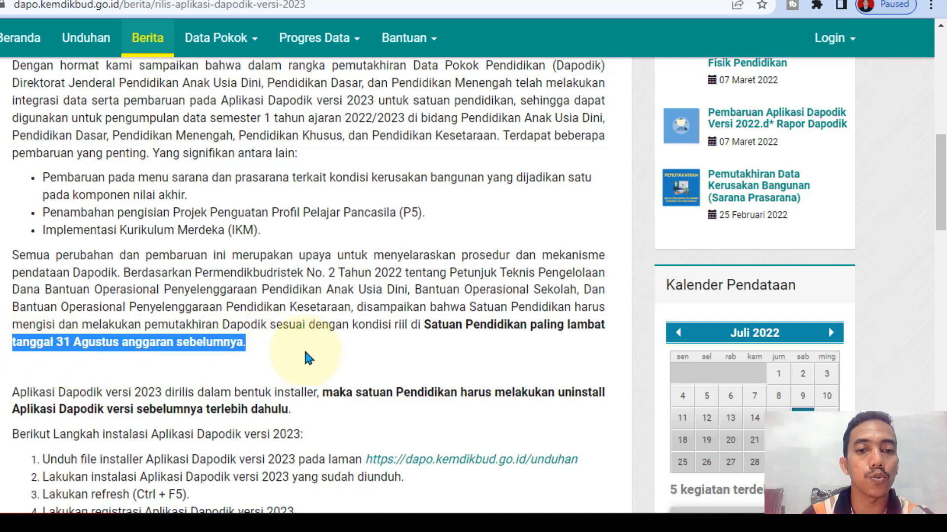
click(306, 358)
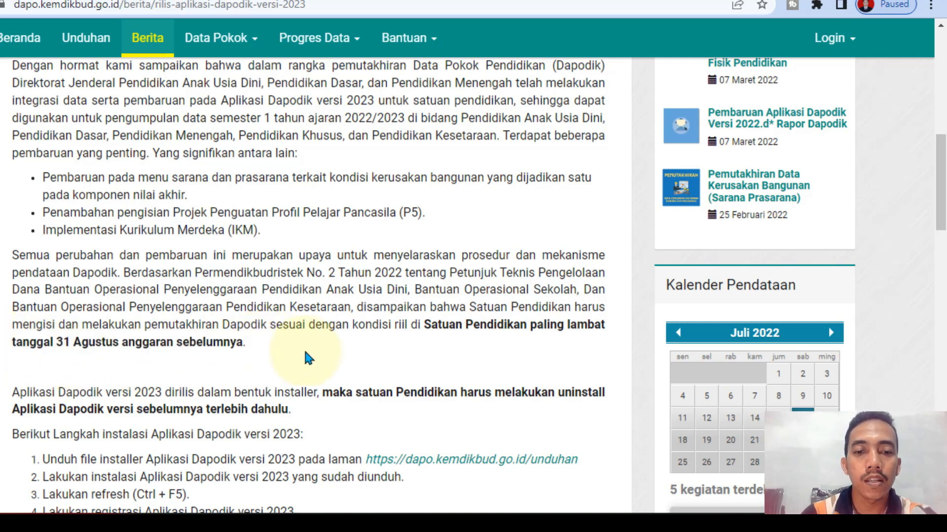